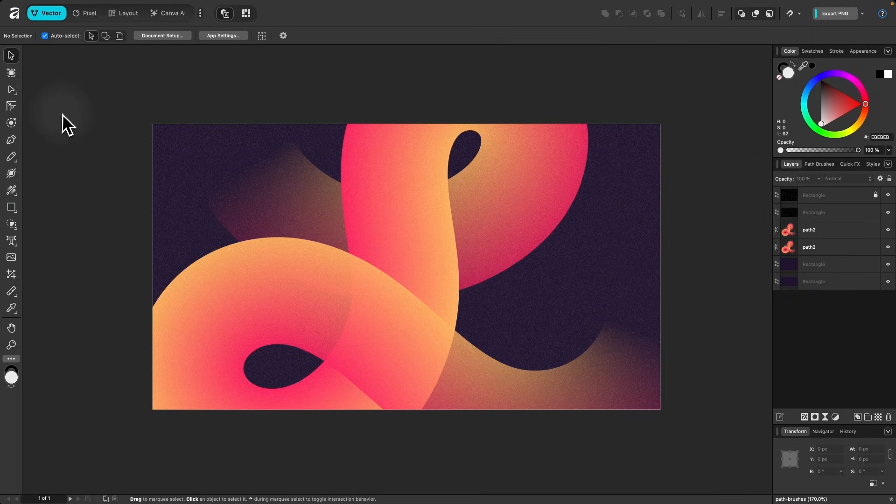
Step: Create a new document with a page size of 1920 by 1920 px
key(super+n)
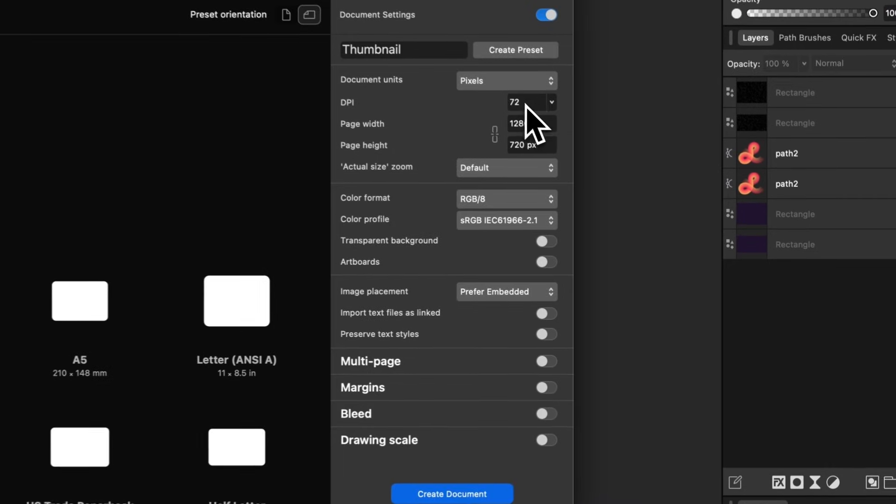
click(517, 124)
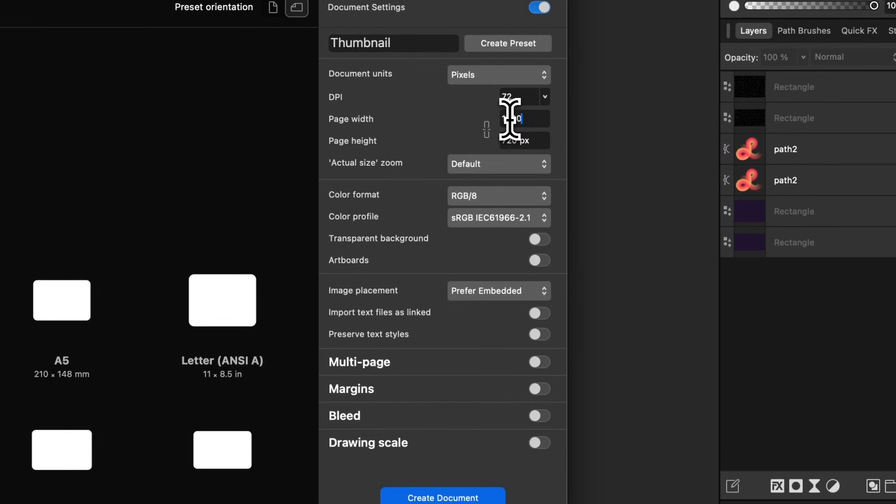
text(1920)
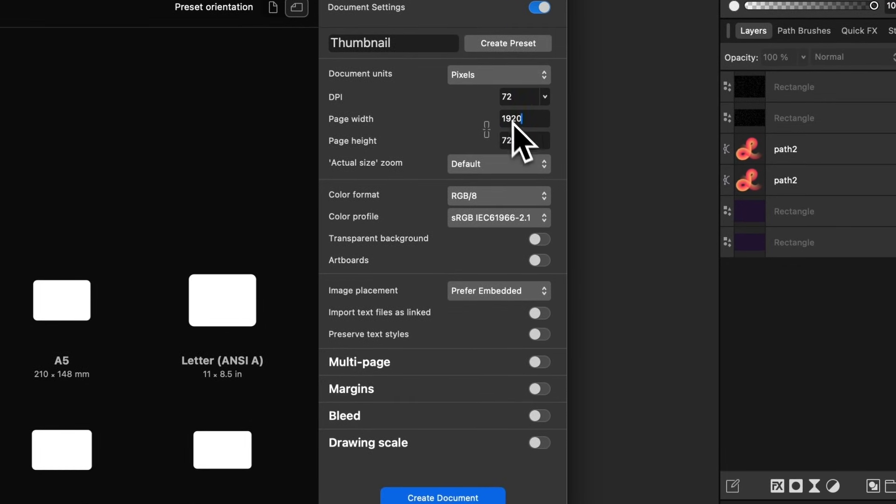
click(513, 142)
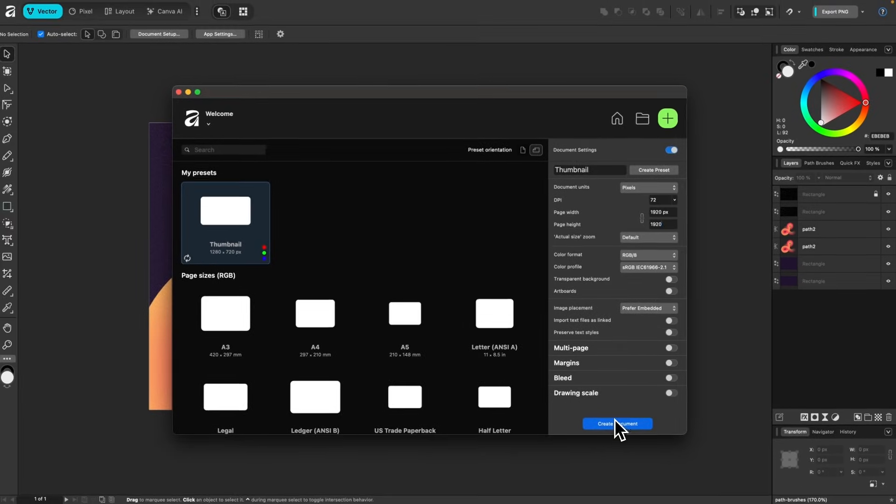
click(675, 214)
click(618, 424)
Step: Set the new document to vector view mode and return to the Vector workspace
key(super+2)
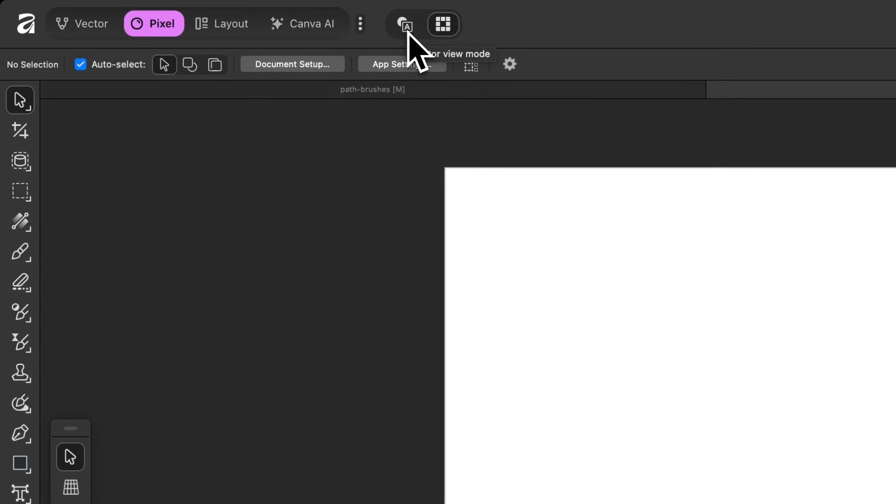
click(408, 33)
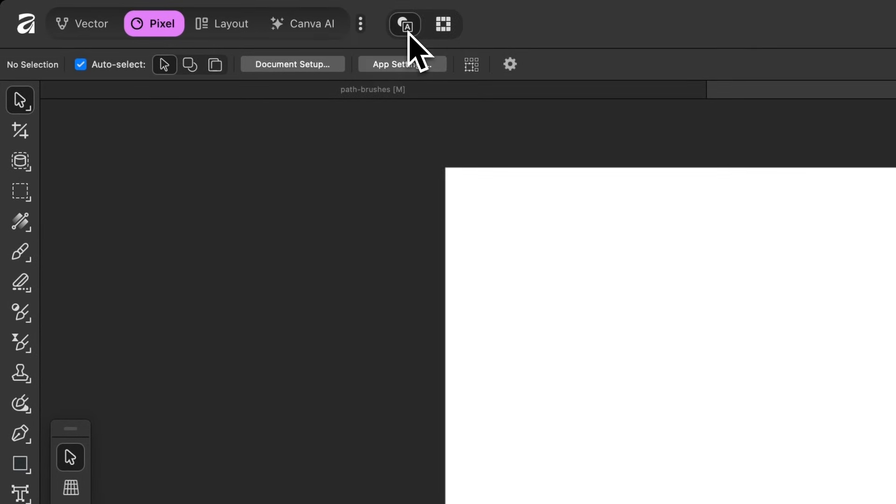
click(93, 29)
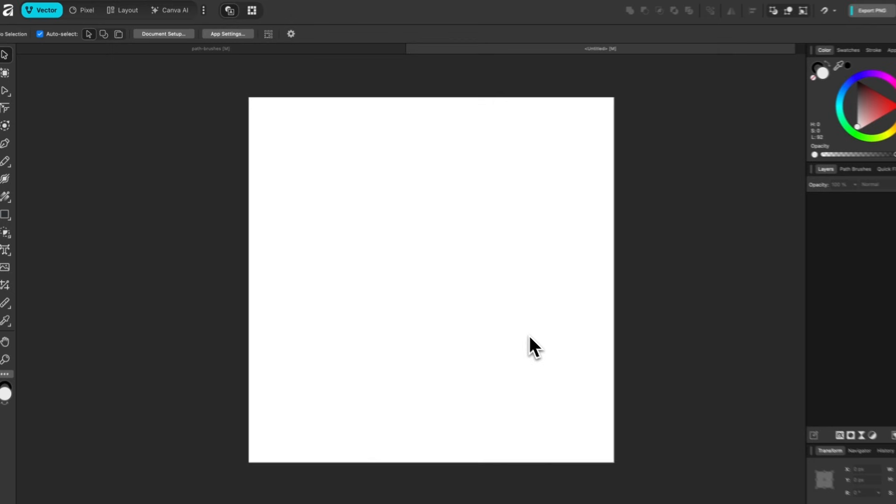
Step: Look at the artwork in the path-brushes document as a reference and return to the blank untitled document
scroll(481, 315, up, 2)
scroll(480, 314, down, 1)
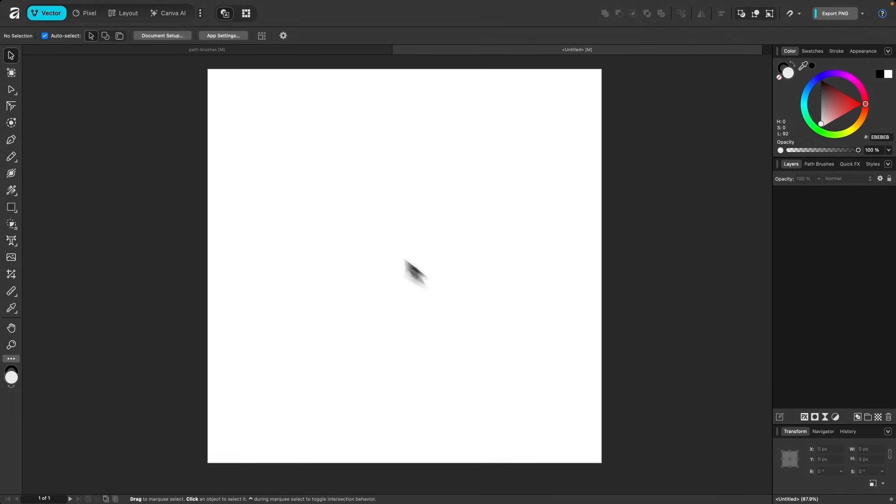
click(317, 52)
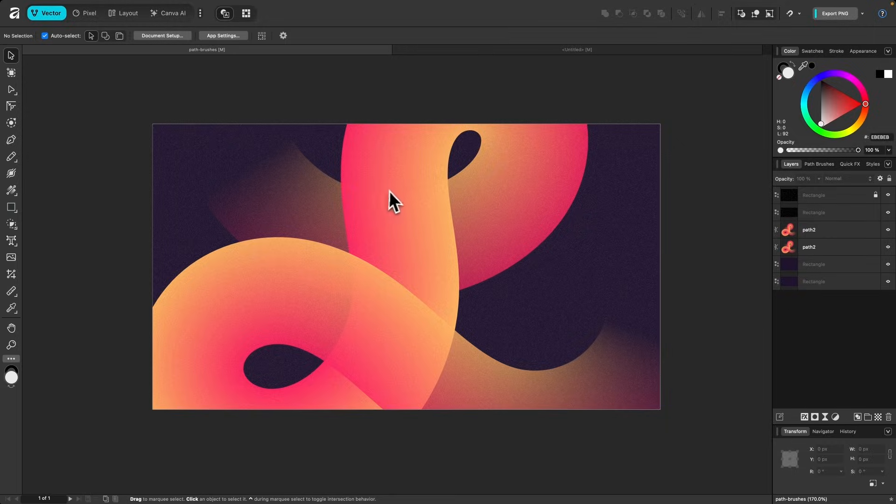
click(493, 52)
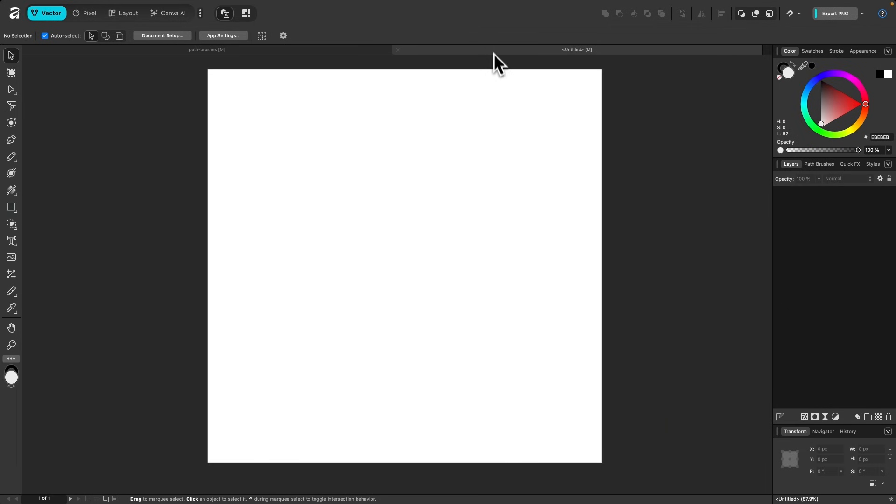
Step: Draw a circle about 1385 px in diameter on the page and fill it with a saturated bright pink
click(10, 211)
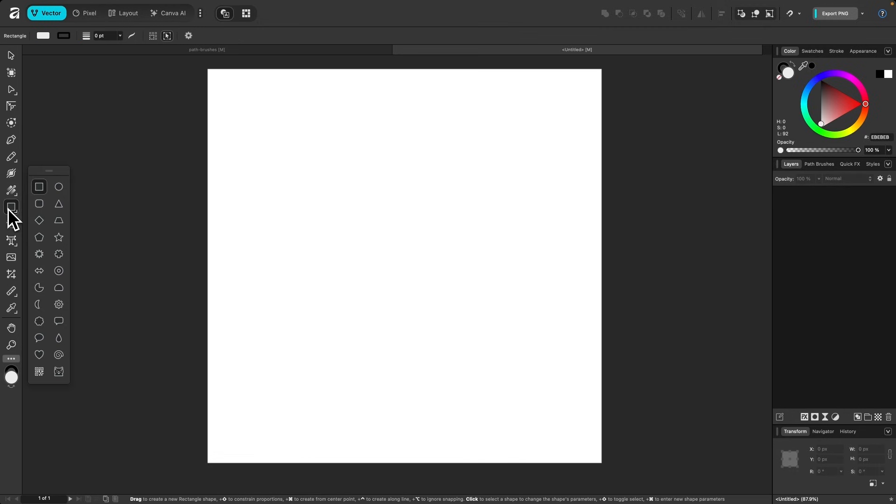
click(59, 188)
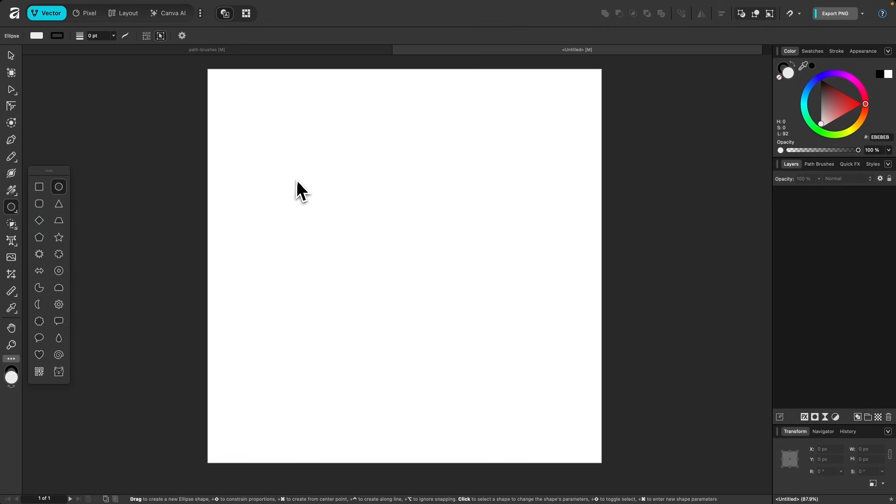
drag(293, 119, 592, 387)
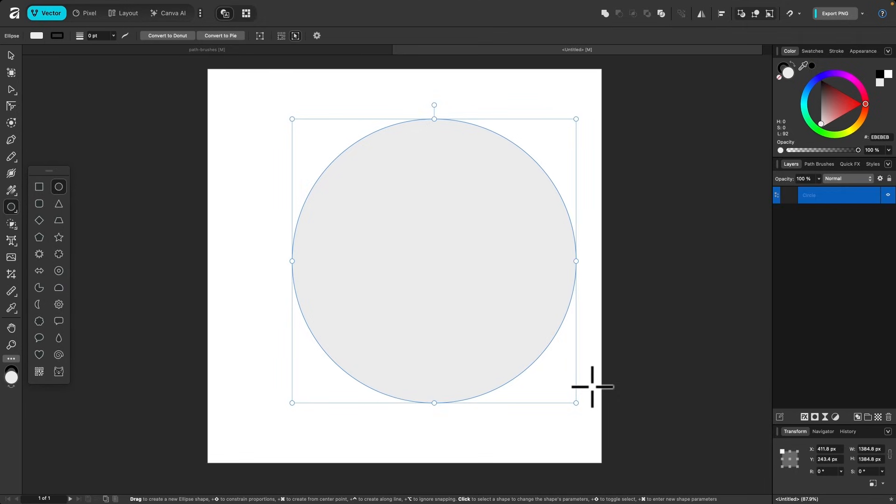
click(11, 55)
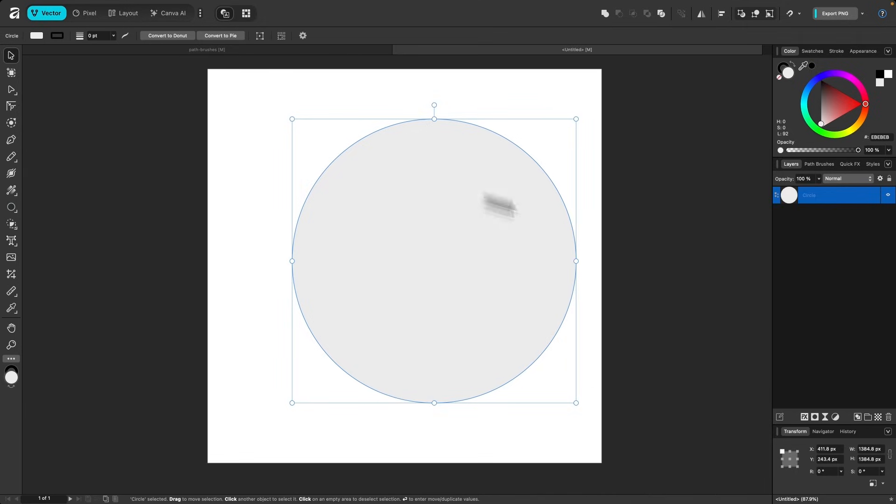
click(861, 105)
mouse_move(866, 103)
mouse_down()
mouse_move(865, 79)
mouse_move(869, 86)
mouse_up()
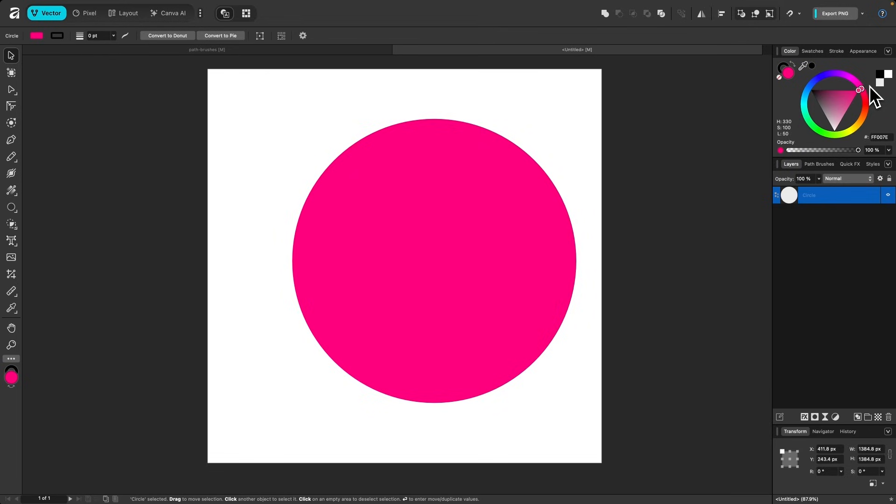
Step: Give the circle a linear gradient fill from pink to a yellow end stop, FFEC58
click(13, 189)
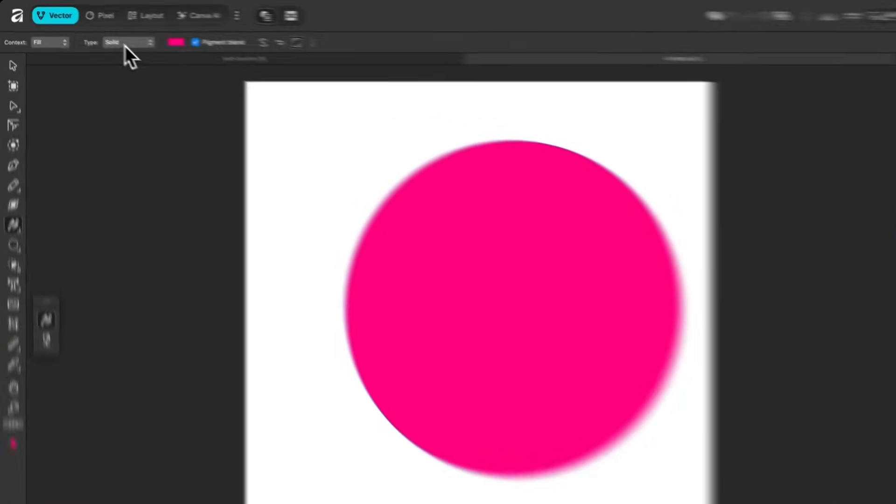
click(105, 36)
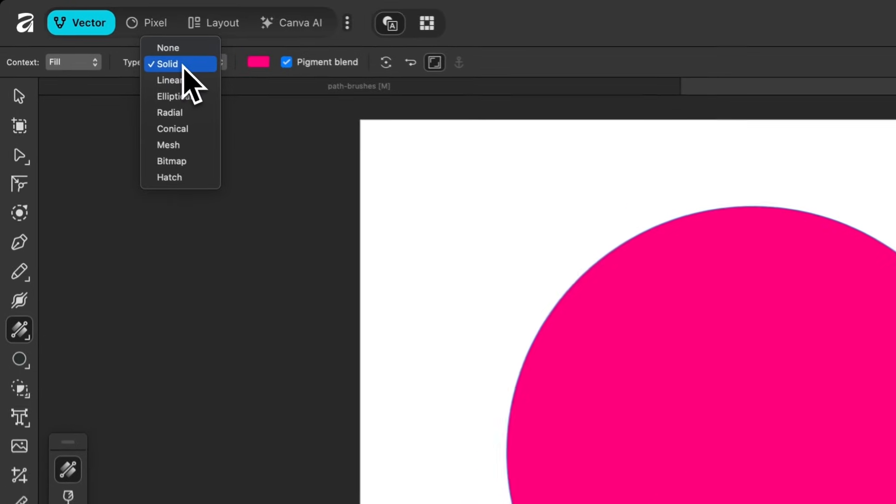
click(190, 84)
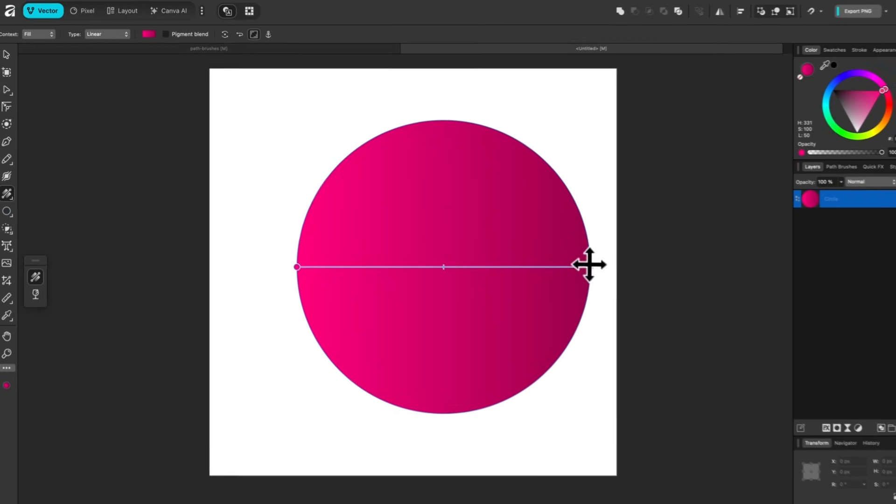
click(717, 320)
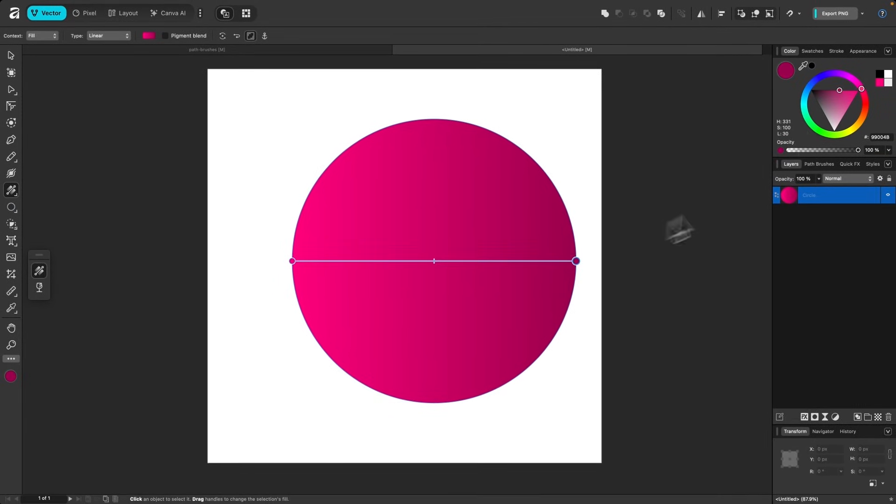
drag(847, 102, 867, 99)
drag(854, 132, 837, 120)
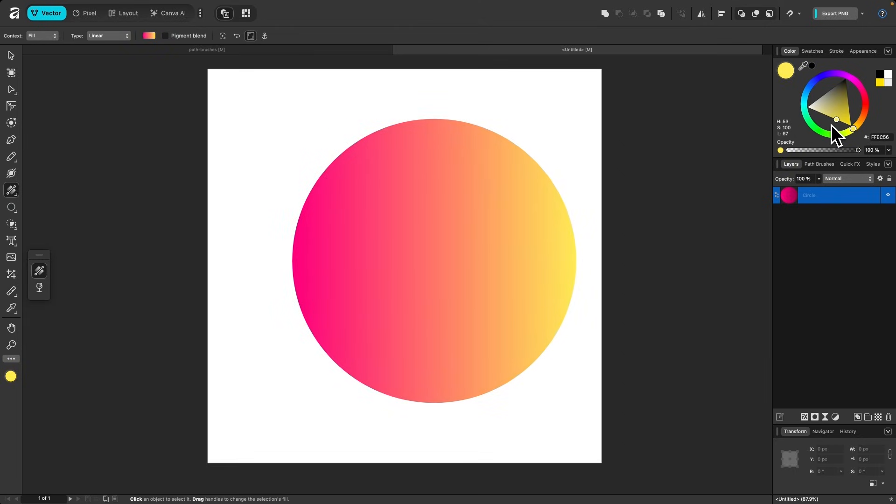
Step: Angle the gradient diagonally, with pink at the circle's lower-left edge and yellow at its upper-right edge
drag(577, 261, 516, 150)
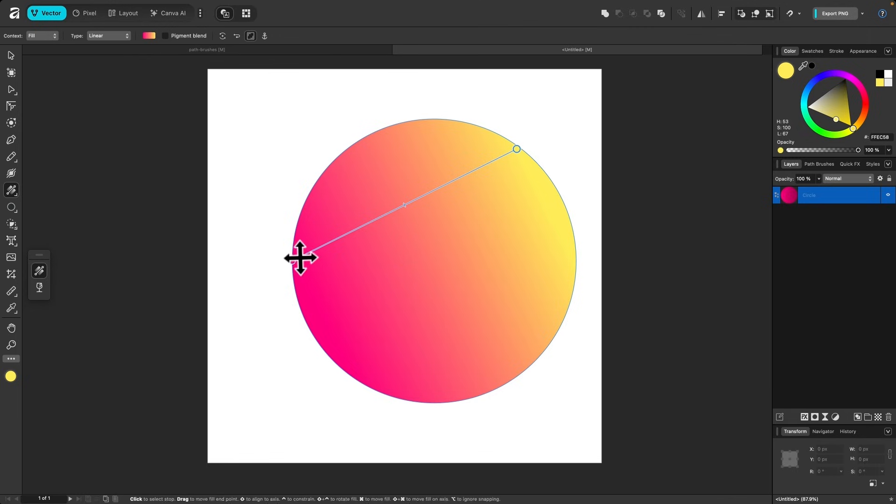
drag(290, 262, 347, 375)
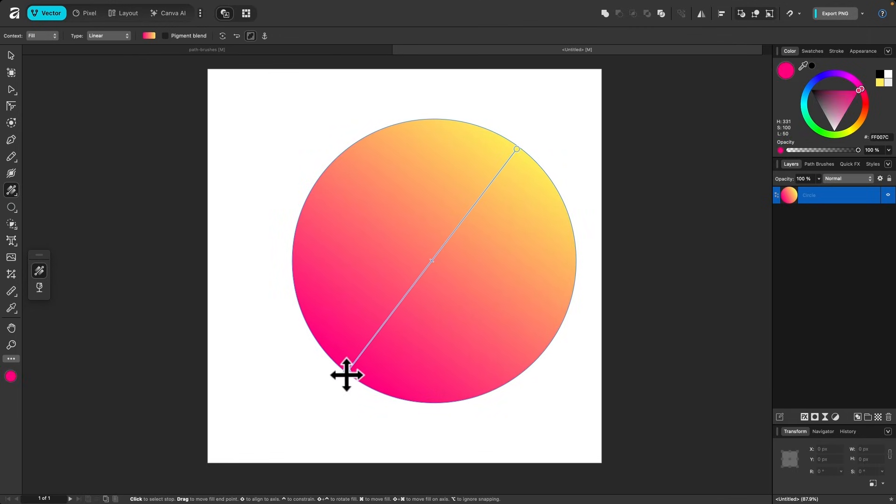
click(11, 55)
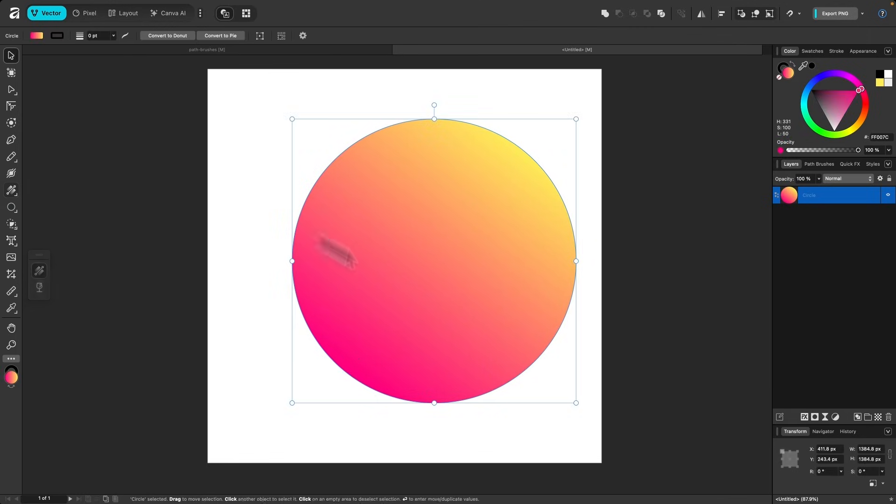
Step: Center the circle horizontally and vertically on the page and enlarge it from its center to about 1730 px
drag(547, 370, 511, 371)
click(723, 14)
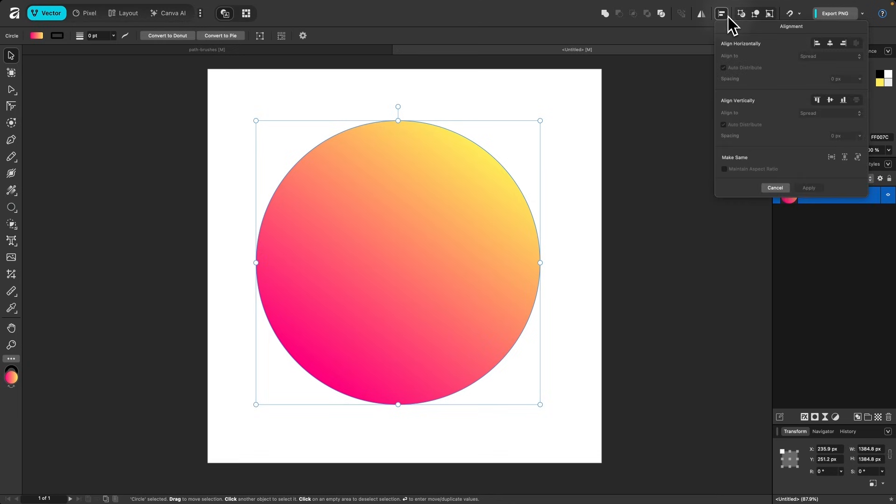
click(830, 43)
click(830, 100)
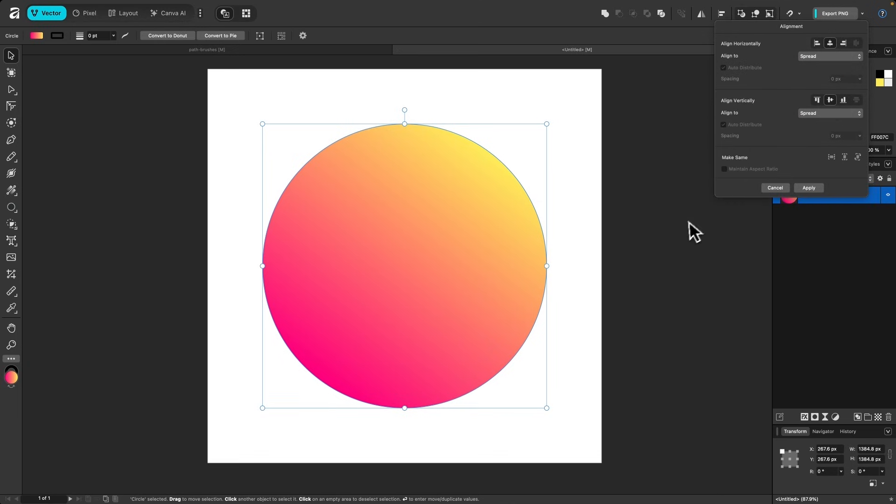
click(686, 230)
click(508, 259)
drag(546, 266, 581, 270)
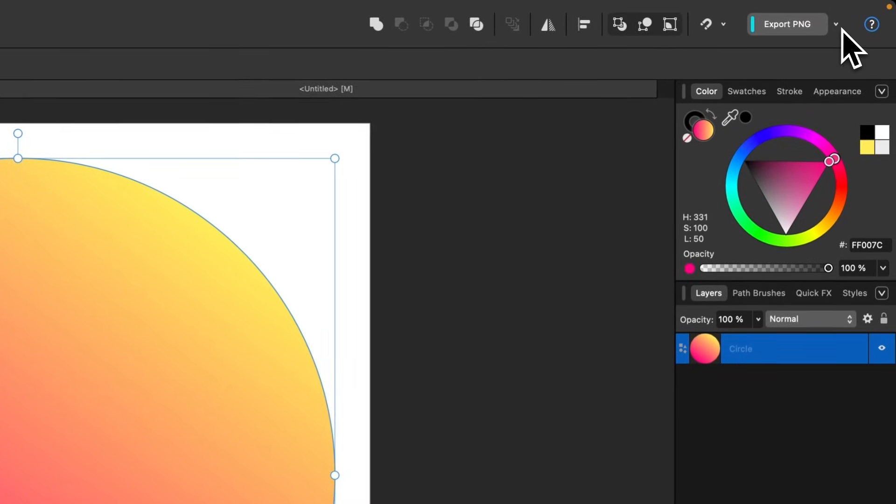
Step: Export only the selected circle to the Desktop as a PNG named Peach Gradient, with Show in Finder off
click(843, 28)
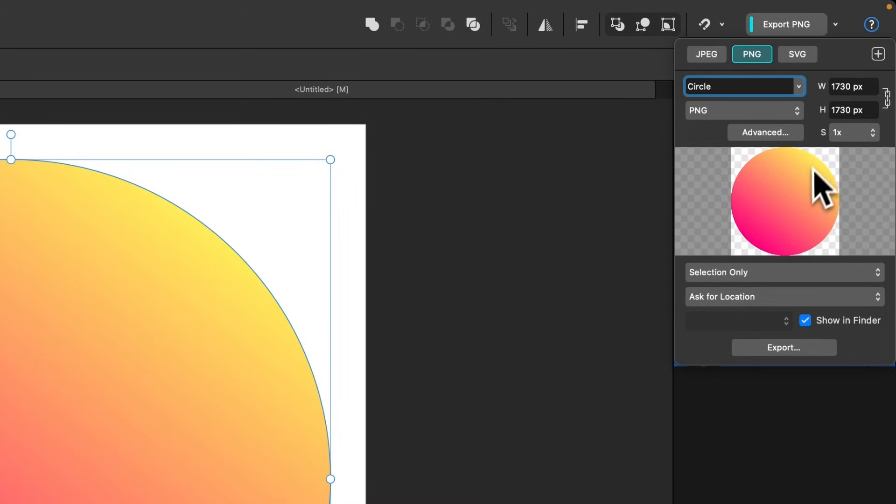
click(811, 325)
double_click(709, 88)
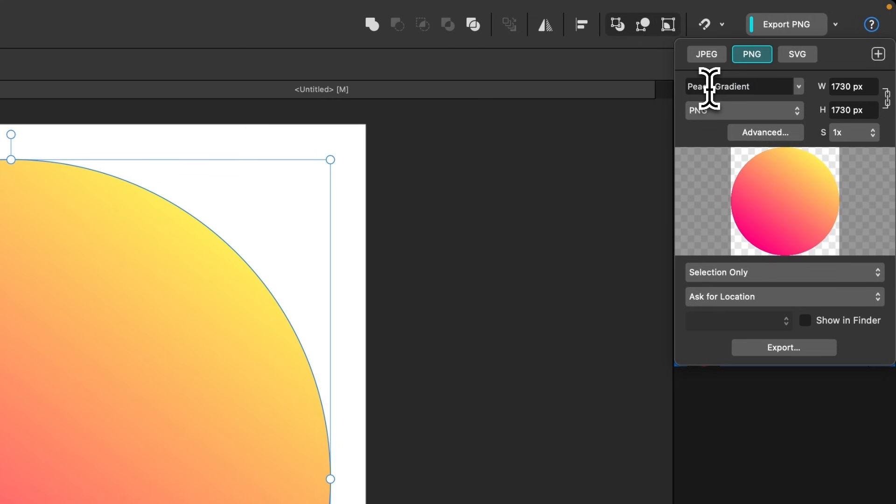
click(778, 352)
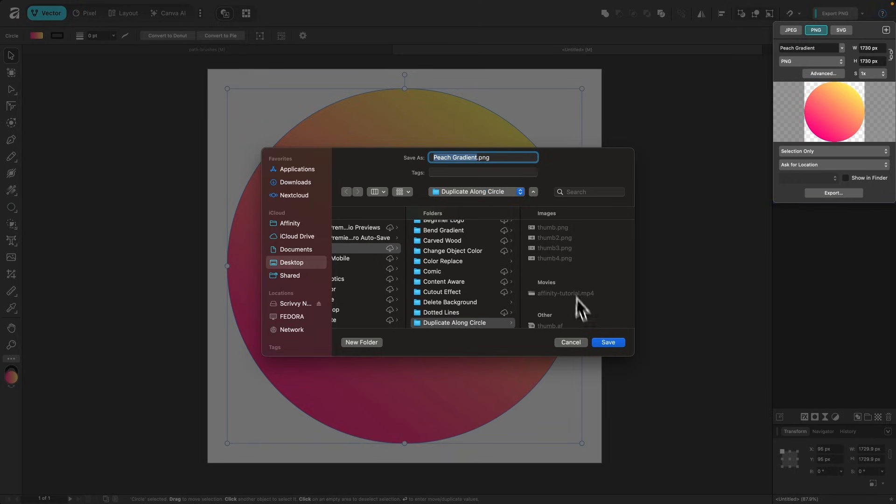
click(279, 264)
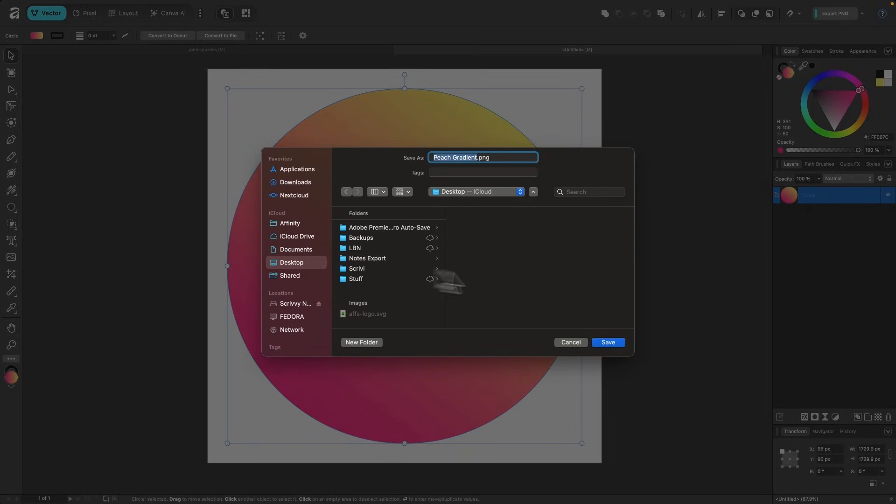
click(610, 342)
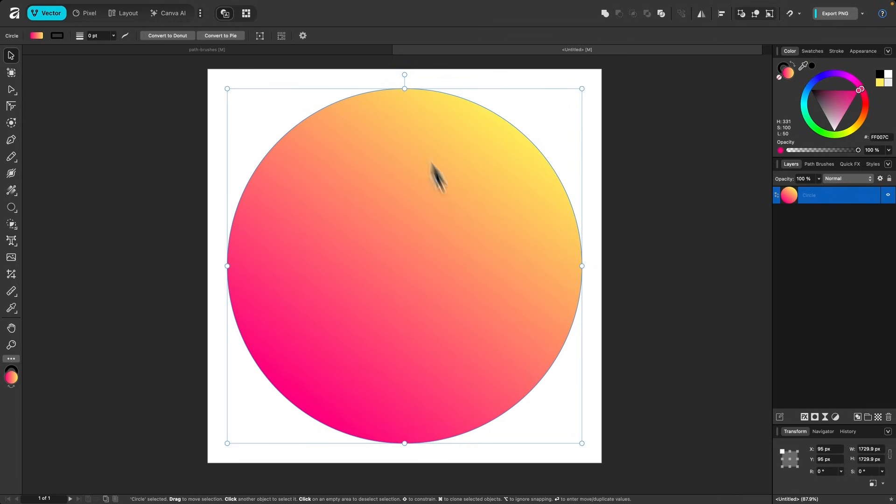
Step: Remove the gradient circle so the page is blank
key(super+z)
key(super+z)
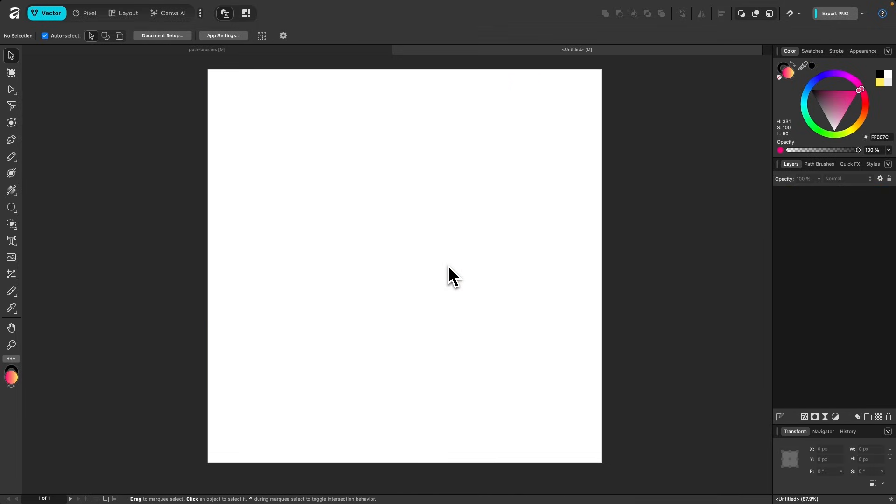
Step: Draw a flowing freehand curve with the Pencil tool at 91% smoothing, looping once near the page's top and once near its lower left
click(11, 158)
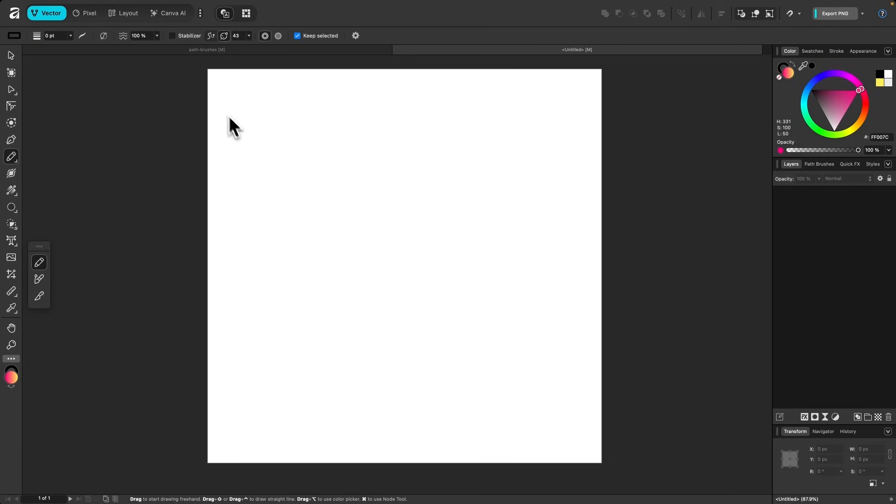
click(159, 36)
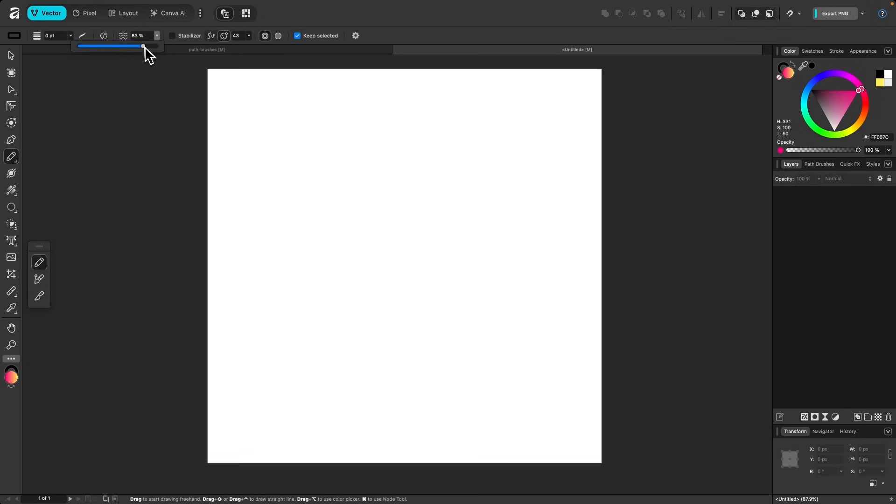
click(317, 14)
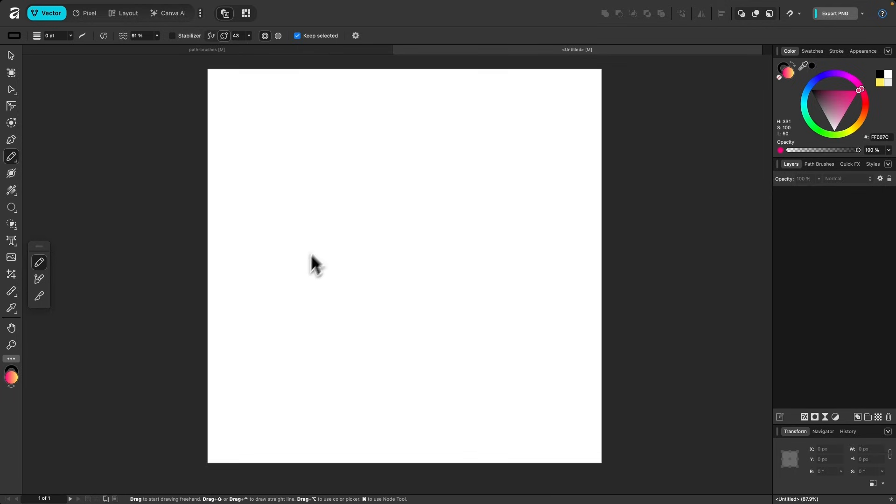
mouse_move(322, 223)
mouse_down()
mouse_move(445, 237)
mouse_move(486, 182)
mouse_move(424, 170)
mouse_move(399, 261)
mouse_up()
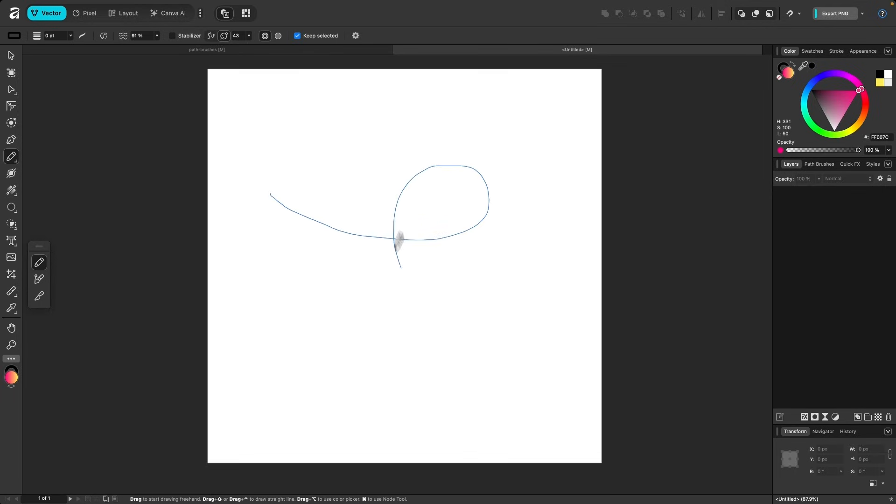
mouse_move(325, 321)
mouse_down()
mouse_move(400, 333)
mouse_move(472, 375)
mouse_move(550, 352)
mouse_up()
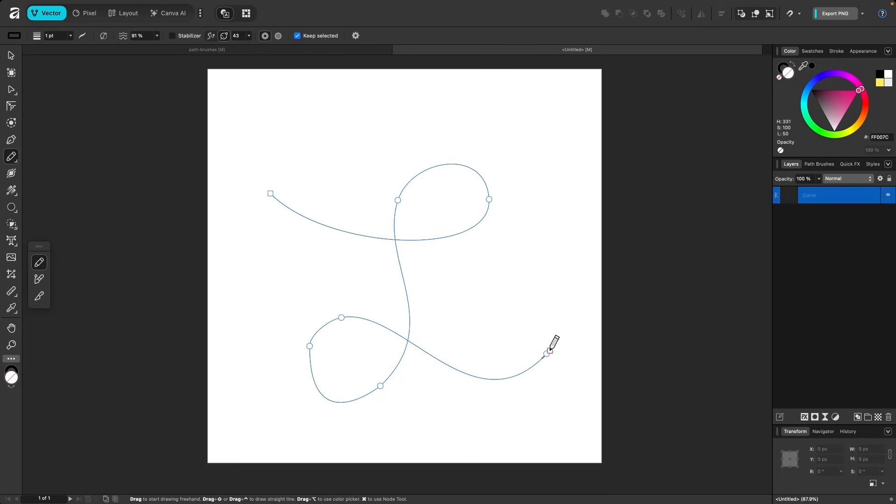
scroll(467, 285, up, 2)
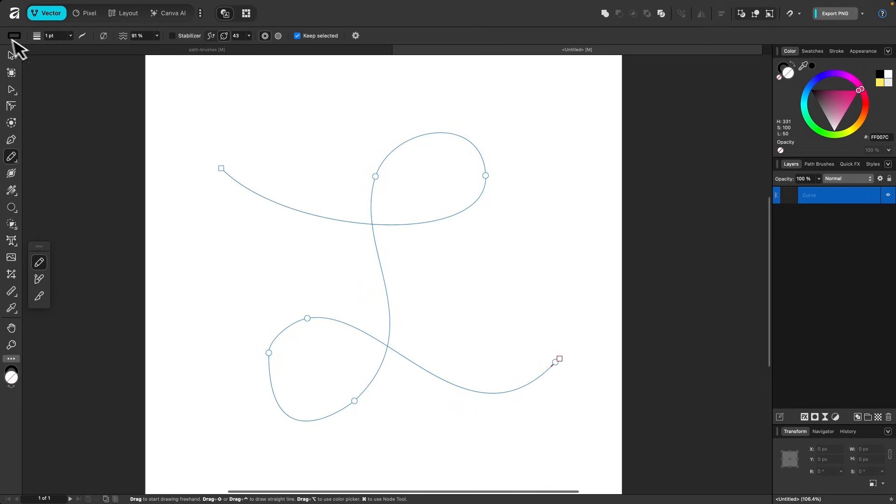
Step: Reshape the curve's upper loop by shifting its two side nodes and adjusting a handle so it becomes rounder
click(11, 89)
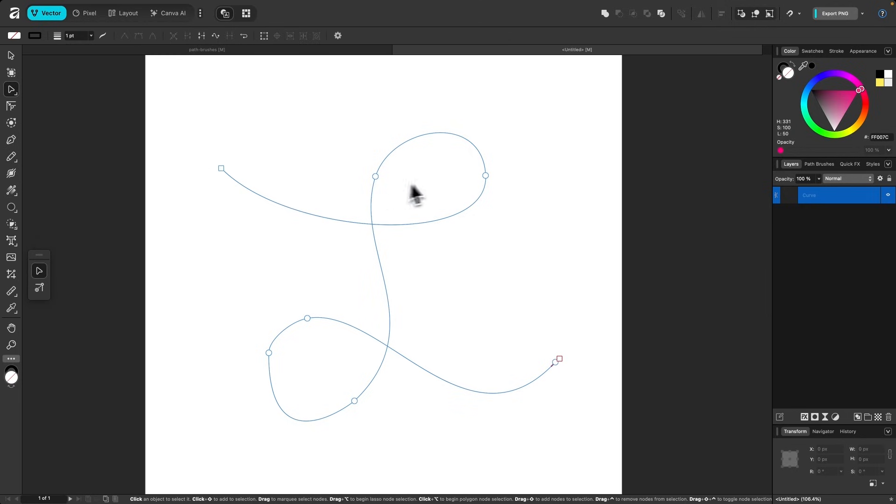
drag(375, 176, 378, 161)
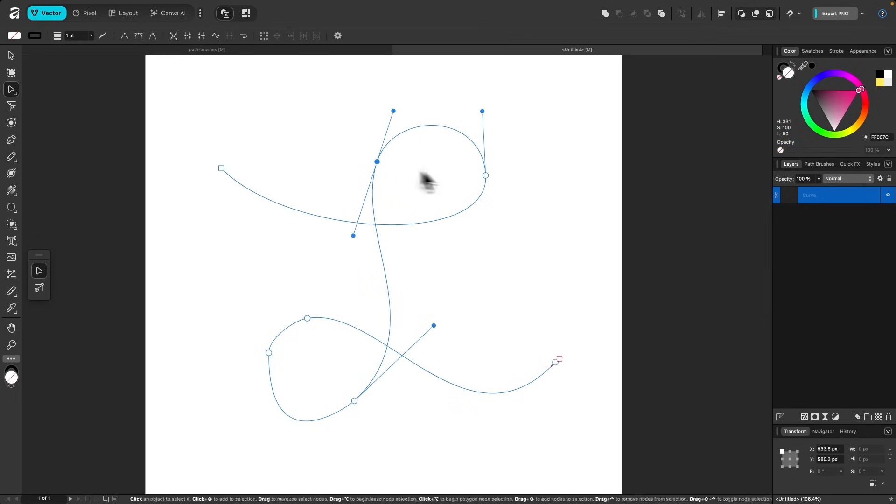
drag(486, 176, 474, 187)
drag(478, 260, 458, 260)
Step: Delete the leftmost node of the lower loop and adjust the remaining nodes and handles into a smooth, wide loop
click(269, 353)
key(Delete)
drag(307, 318, 295, 313)
drag(344, 312, 362, 297)
drag(182, 346, 220, 352)
drag(355, 401, 342, 407)
Step: Delete the extra node near the curve's lower-right end, extend the end outward, and smooth the lower loop's top before deselecting the curve
click(555, 363)
key(Delete)
click(458, 336)
drag(295, 313, 314, 307)
drag(560, 359, 592, 358)
drag(360, 296, 397, 296)
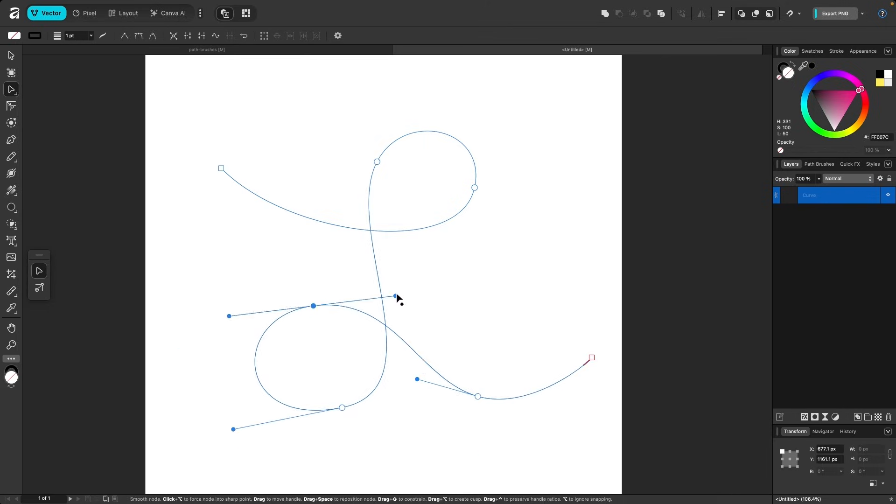
key(v)
click(637, 246)
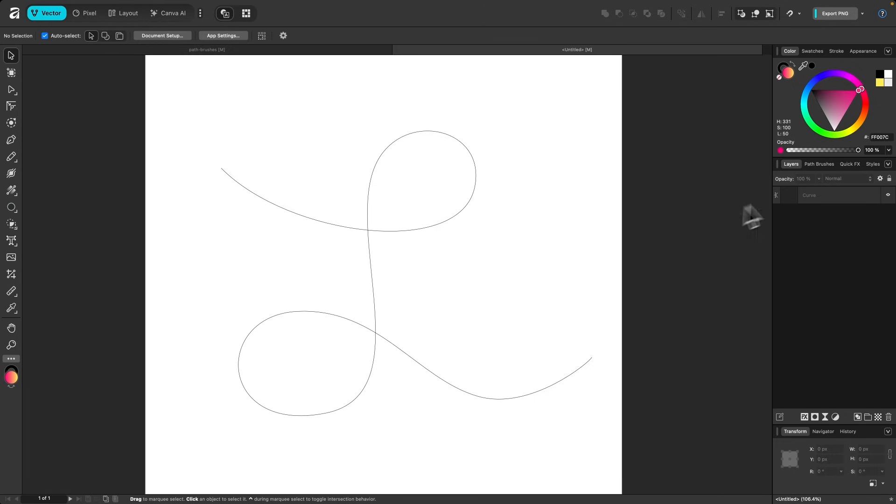
Step: Create a new textured image path brush from Peach Gradient.png on the Desktop
click(819, 165)
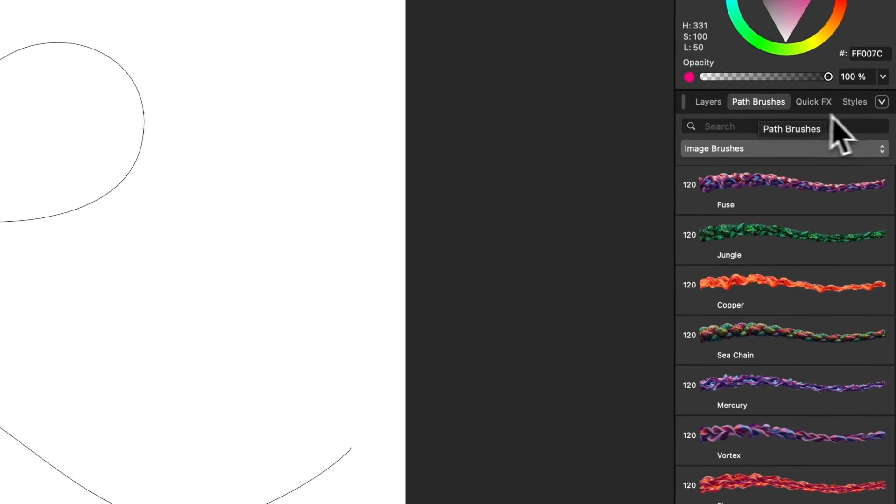
click(883, 103)
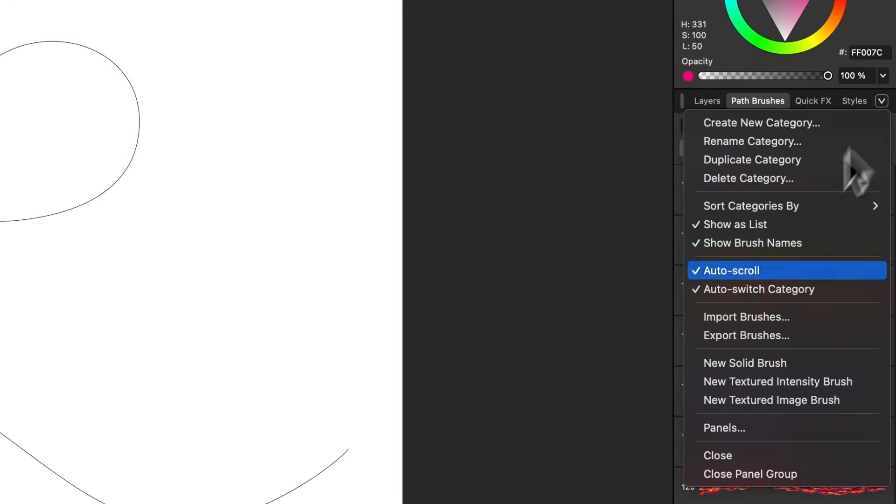
click(773, 401)
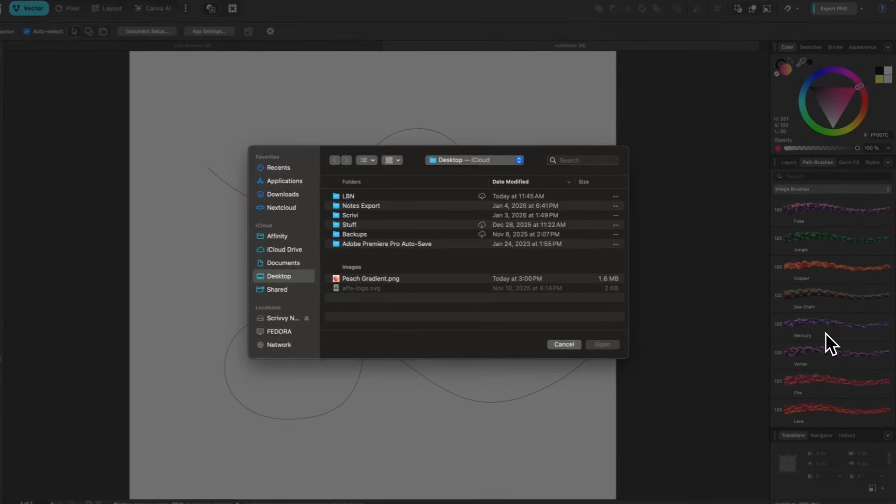
click(376, 278)
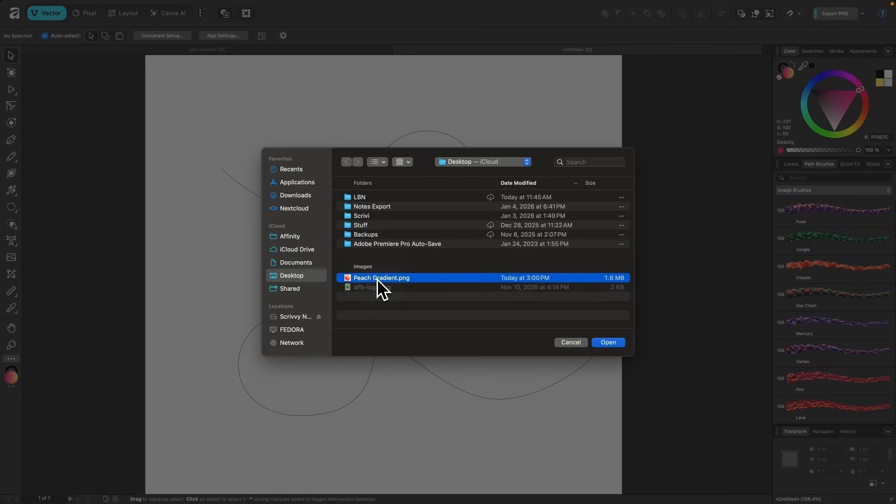
double_click(402, 278)
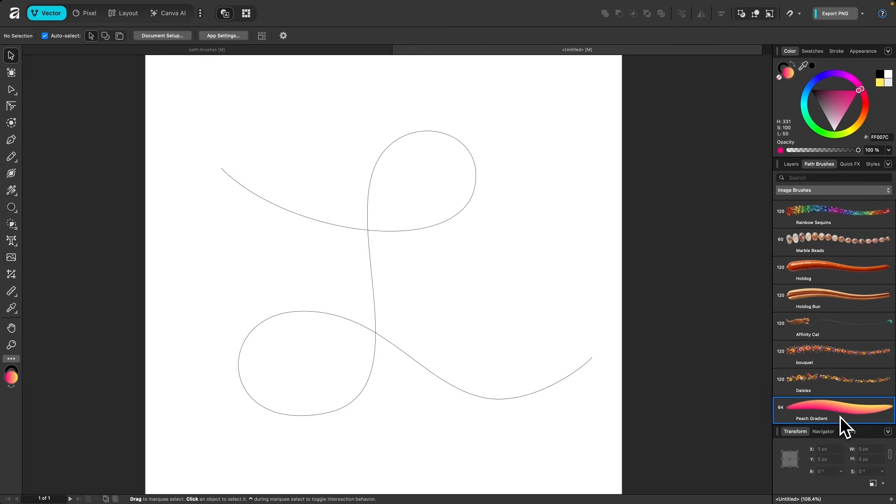
Step: Apply the Peach Gradient brush to the curve and set its stroke color to none
click(374, 232)
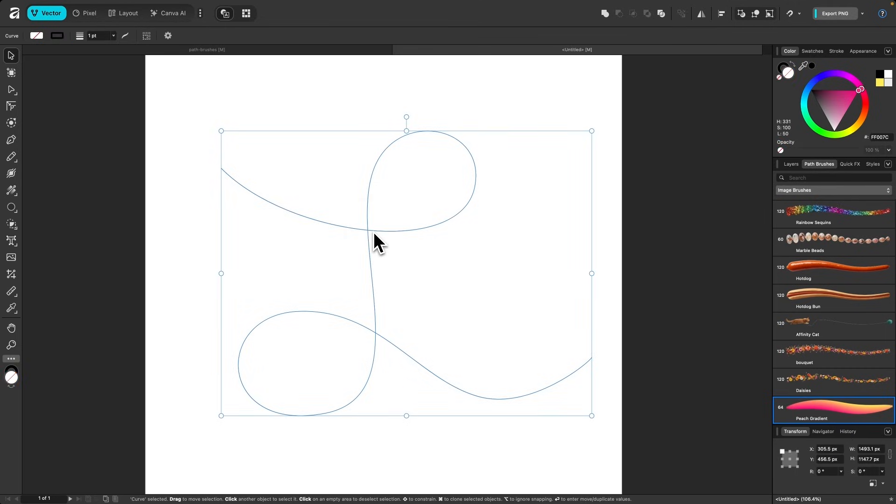
click(848, 413)
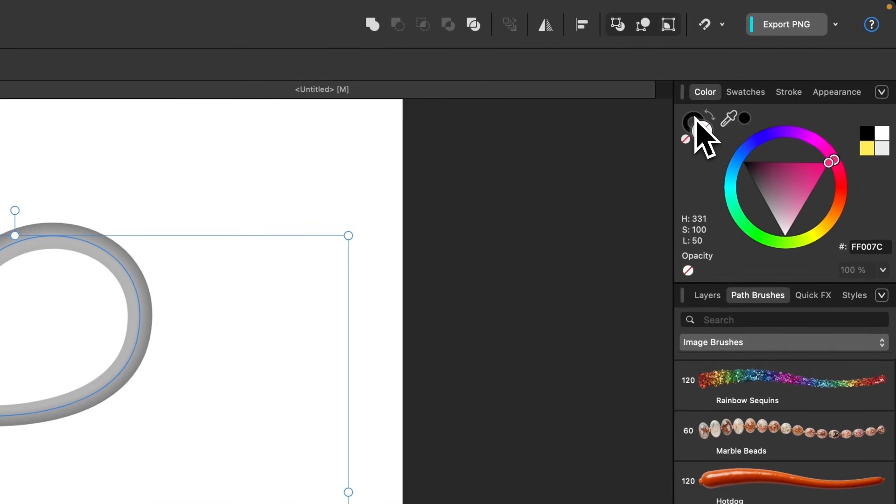
click(784, 67)
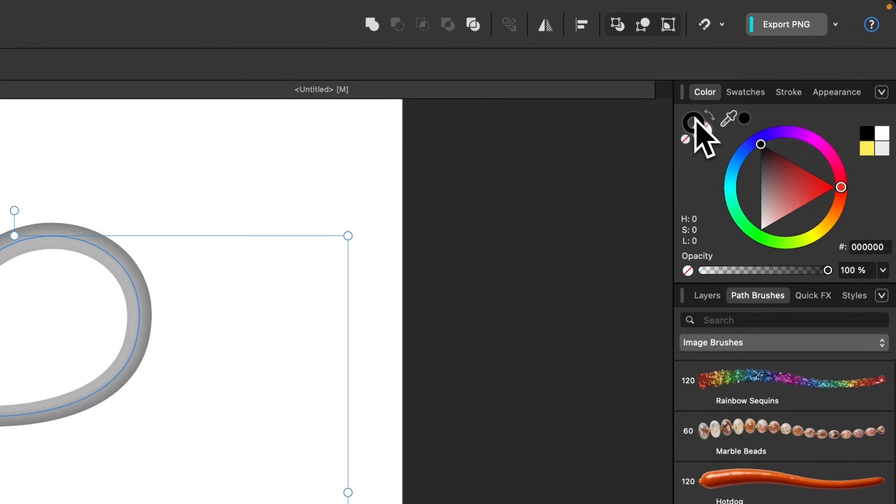
click(688, 140)
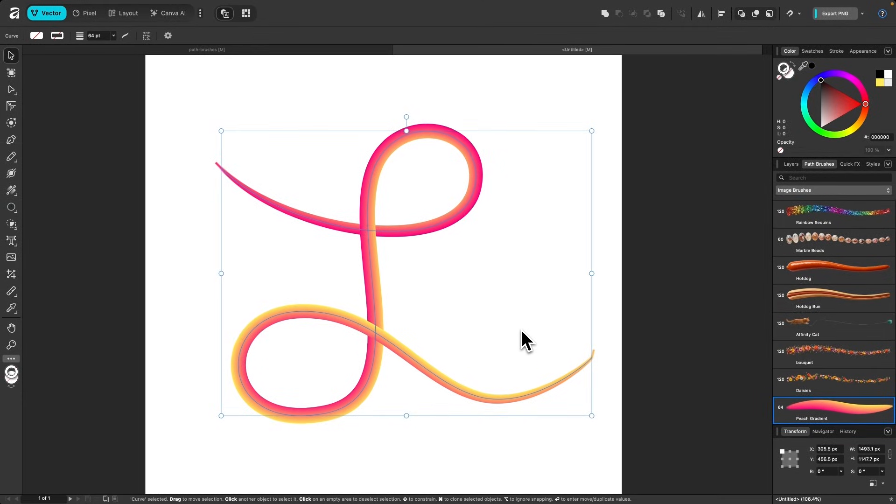
Step: Reduce the curve's stroke width to 40 pt
click(836, 50)
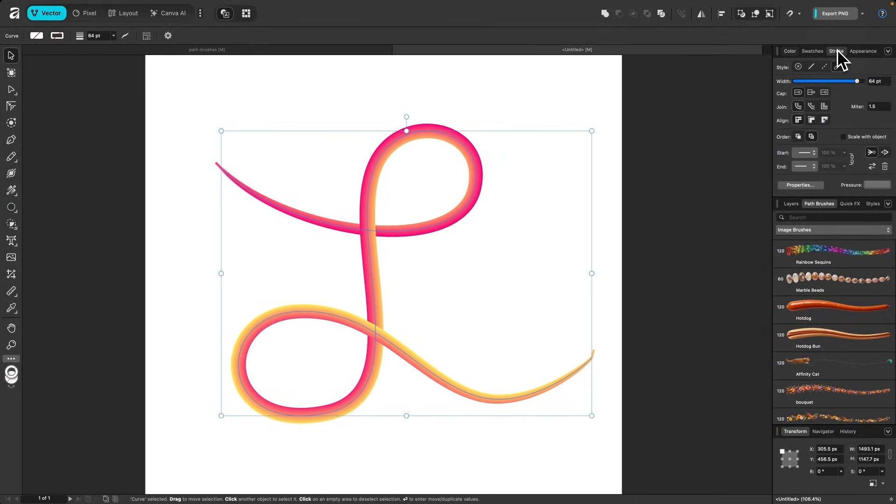
mouse_move(859, 84)
mouse_down()
mouse_move(825, 83)
mouse_move(843, 86)
mouse_up()
drag(848, 87, 849, 87)
Step: Open the Peach Gradient brush for editing and set its brush width to about 220.5 px
scroll(822, 352, down, 2)
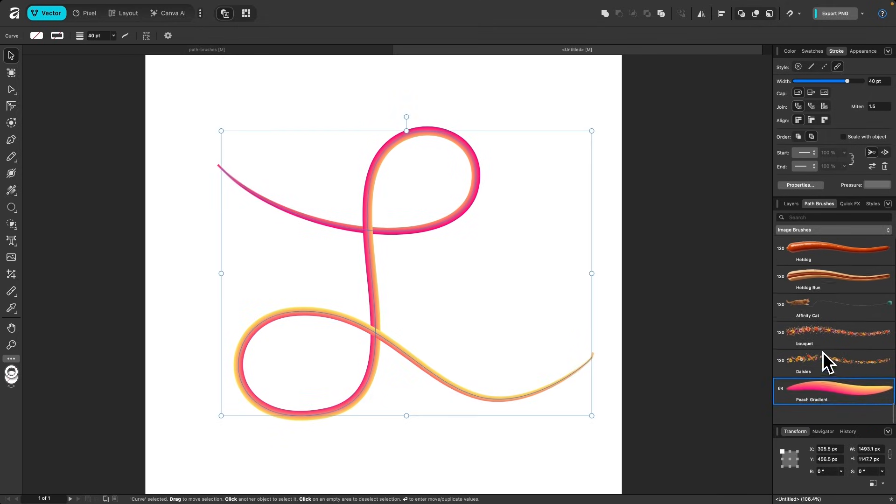
double_click(844, 413)
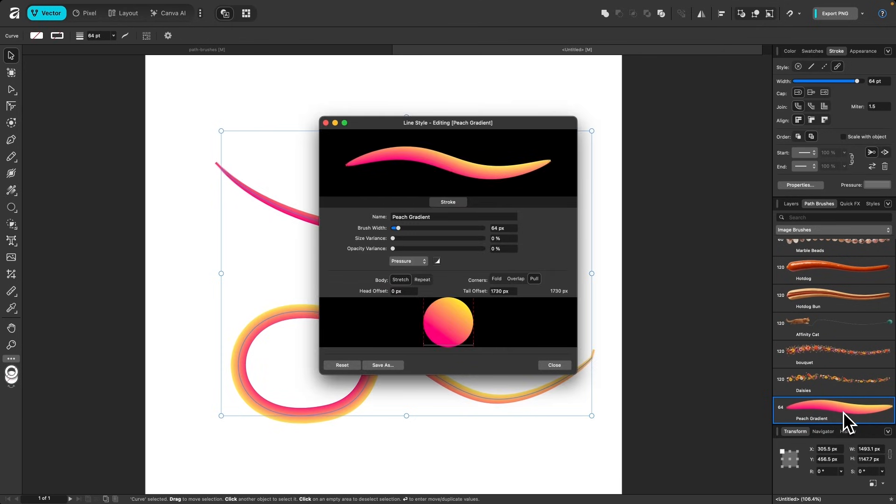
drag(489, 122, 736, 120)
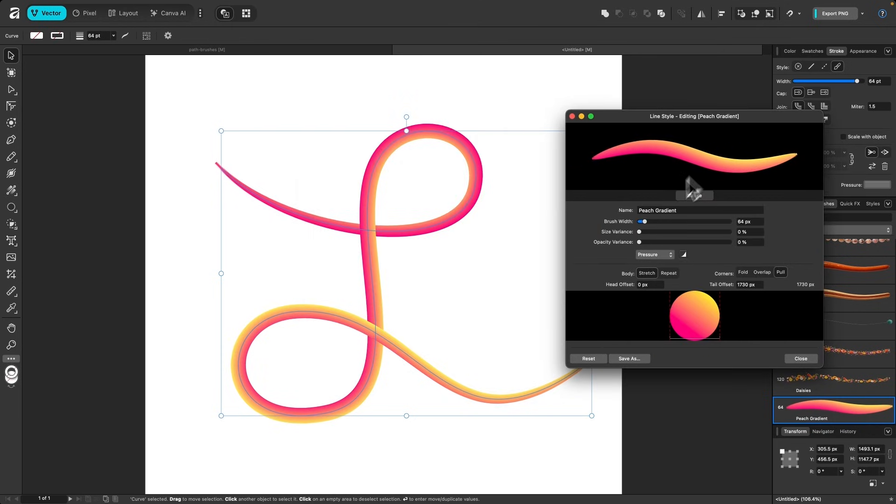
mouse_move(645, 222)
mouse_down()
mouse_move(677, 222)
mouse_move(658, 221)
mouse_up()
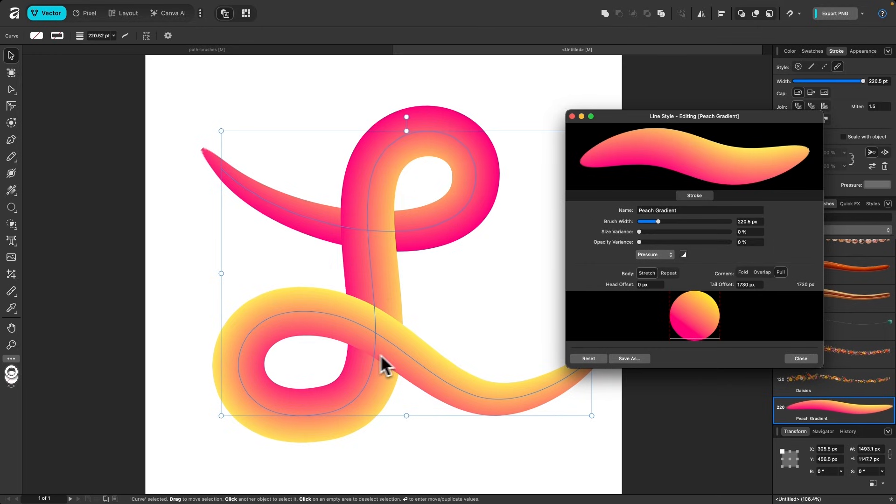
Step: Set the brush body to Repeat, with a head offset of 765 px and a tail offset of 778 px near the circle's center
click(669, 273)
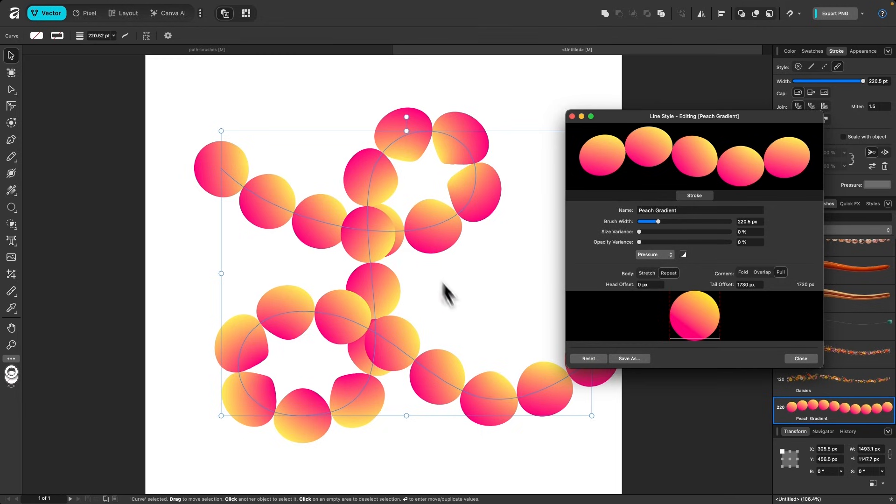
drag(668, 316, 689, 313)
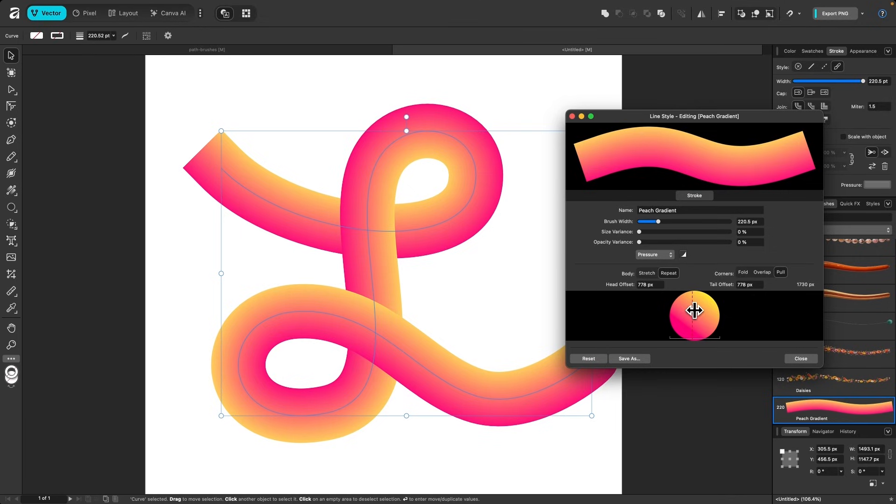
drag(693, 311, 691, 311)
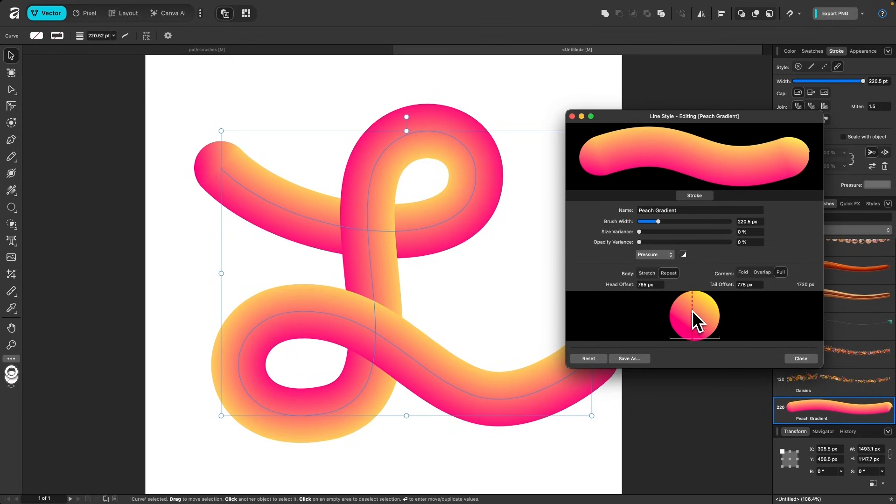
Step: Set the Peach Gradient brush's opacity variance to 100% and shape the stroke's pressure profile to drop to zero at both ends
drag(639, 243, 747, 247)
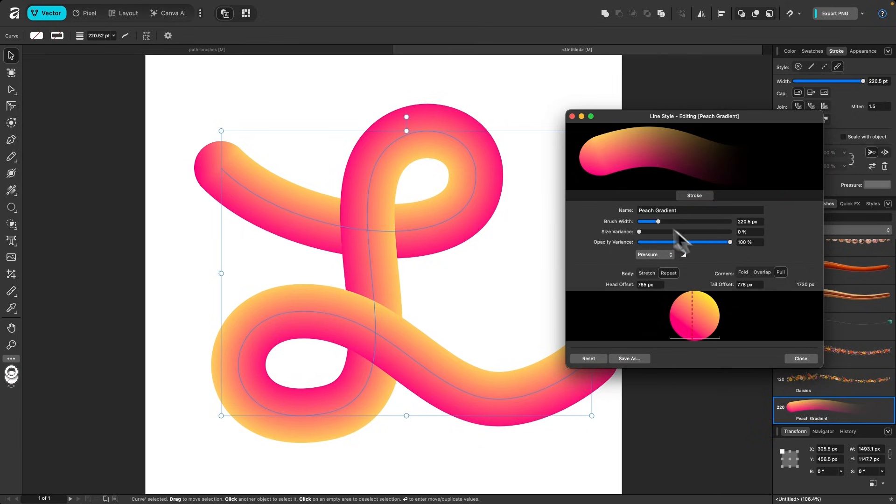
click(574, 116)
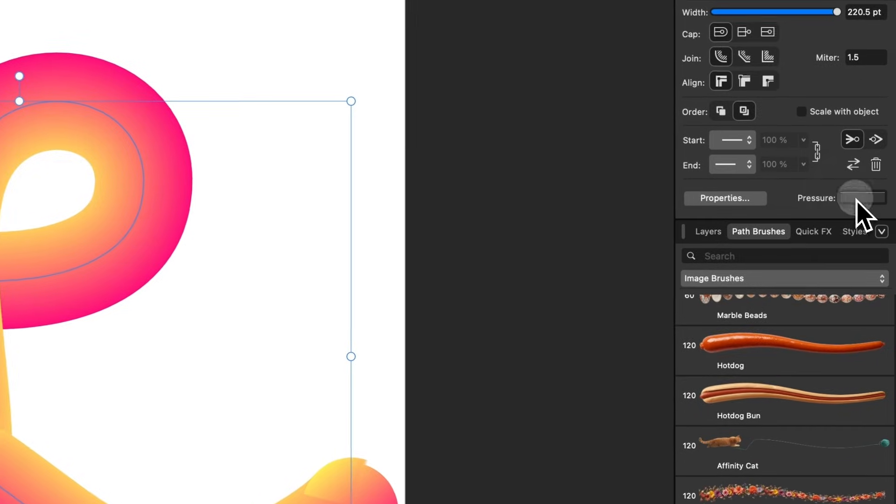
click(872, 185)
click(719, 215)
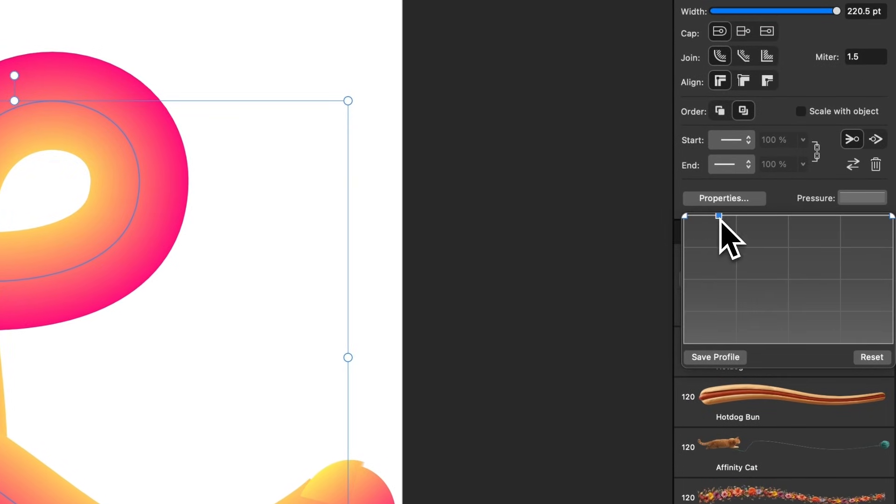
click(862, 217)
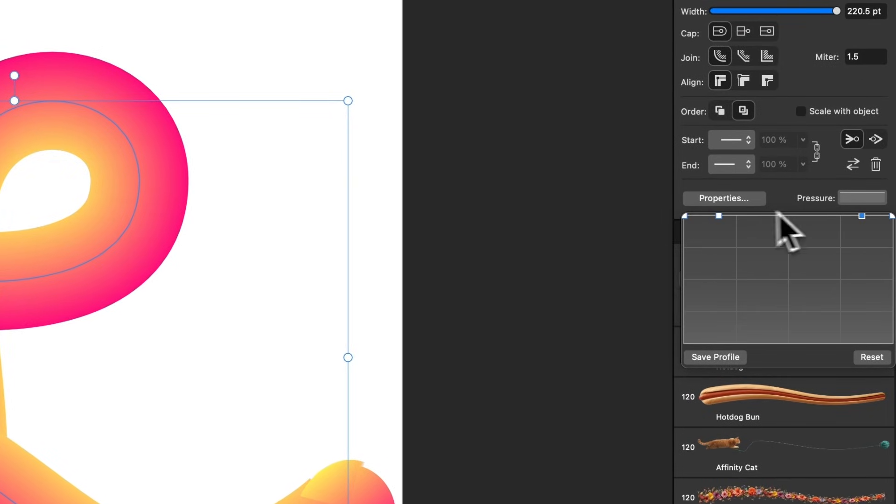
click(686, 217)
drag(686, 217, 646, 384)
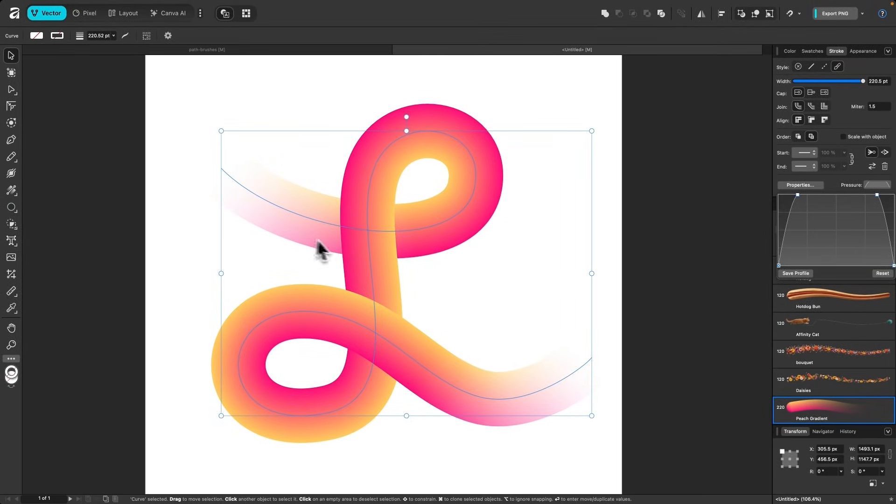
click(838, 185)
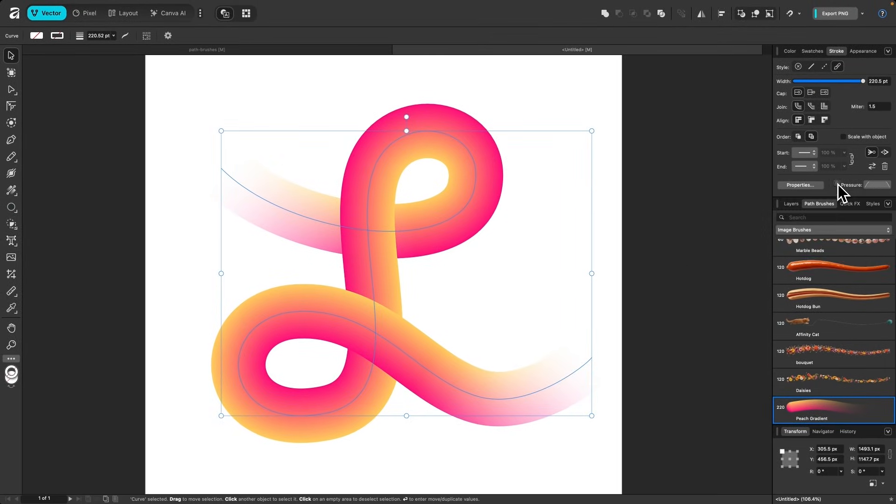
Step: Set the opacity variance of the selected curve's line style to 0%
double_click(830, 411)
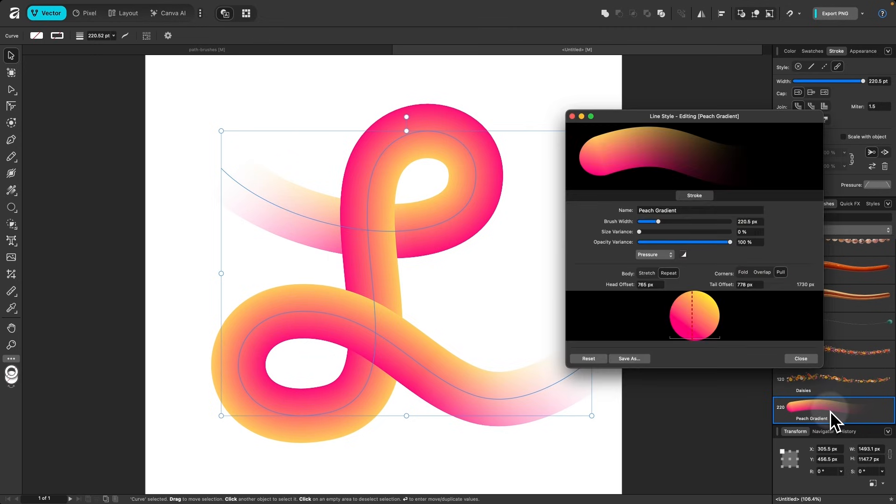
mouse_move(726, 245)
mouse_down()
mouse_move(672, 252)
mouse_move(726, 253)
mouse_move(617, 242)
mouse_move(696, 234)
mouse_move(722, 244)
mouse_move(615, 254)
mouse_move(702, 244)
mouse_move(717, 255)
mouse_move(646, 263)
mouse_move(729, 256)
mouse_move(611, 243)
mouse_move(790, 252)
mouse_move(721, 250)
mouse_move(728, 258)
mouse_move(612, 246)
mouse_up()
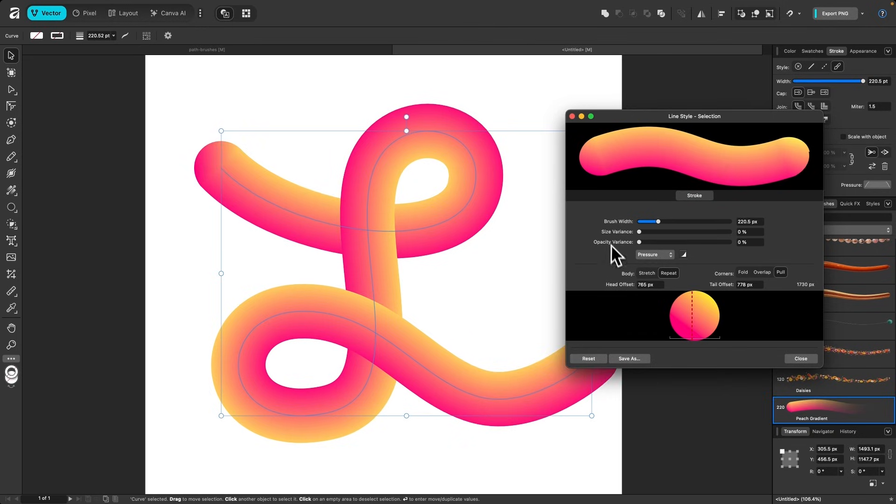
Step: Close the line style editor, set the curve's stroke width to 100 pt and reapply the Peach Gradient path brush
click(573, 116)
drag(864, 81, 853, 82)
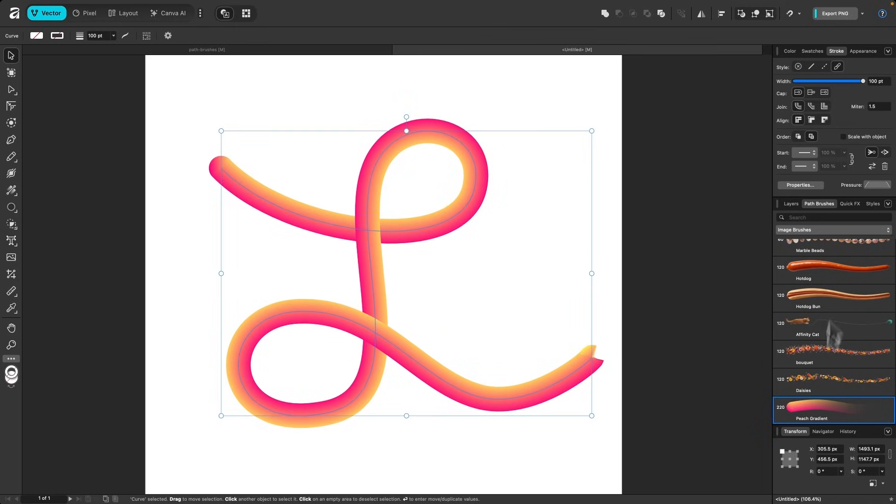
click(810, 402)
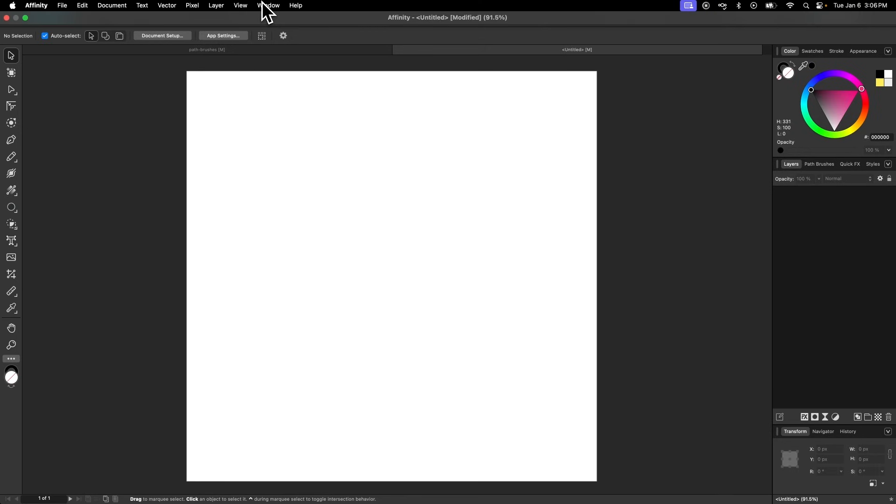
Step: Show the Stock panel for browsing stock images
click(270, 7)
mouse_move(323, 163)
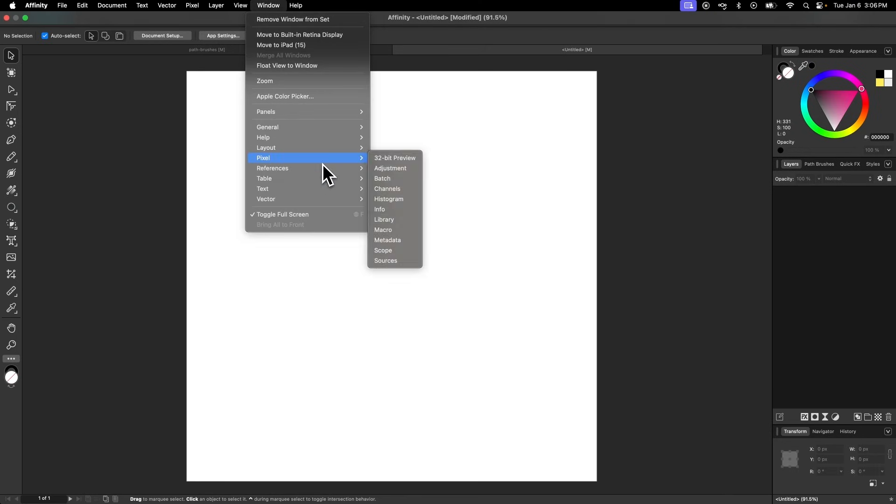
mouse_move(327, 147)
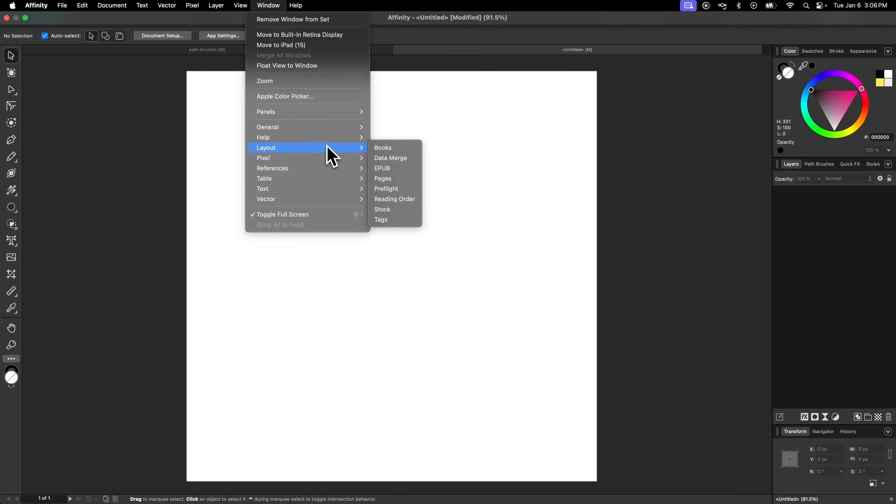
click(390, 210)
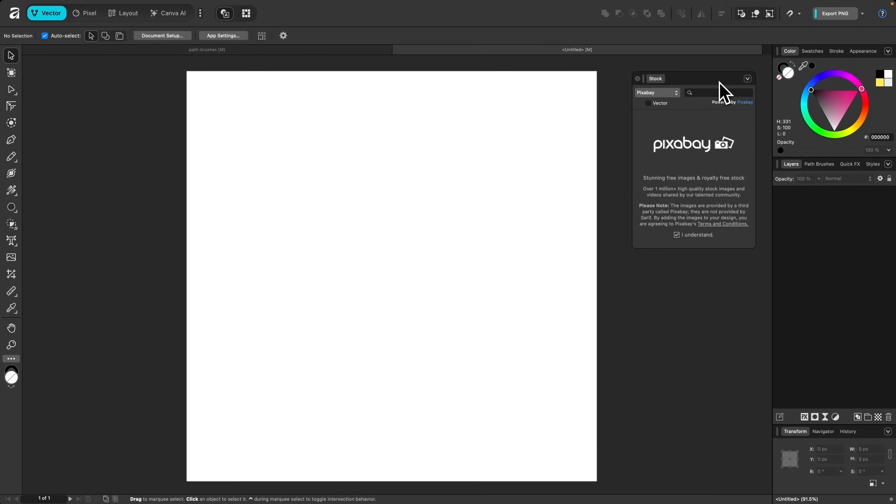
Step: Search Pixabay for "pencil", restricted to vector images
click(658, 93)
click(696, 82)
click(649, 103)
click(706, 91)
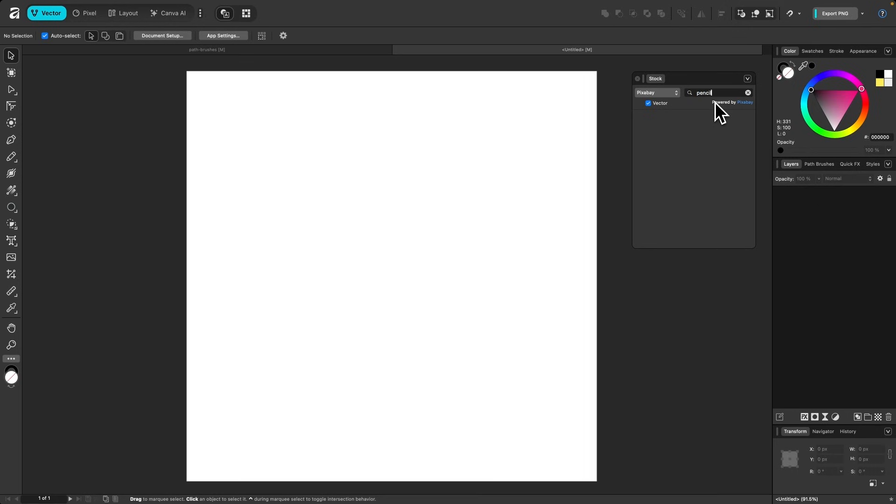
key(Return)
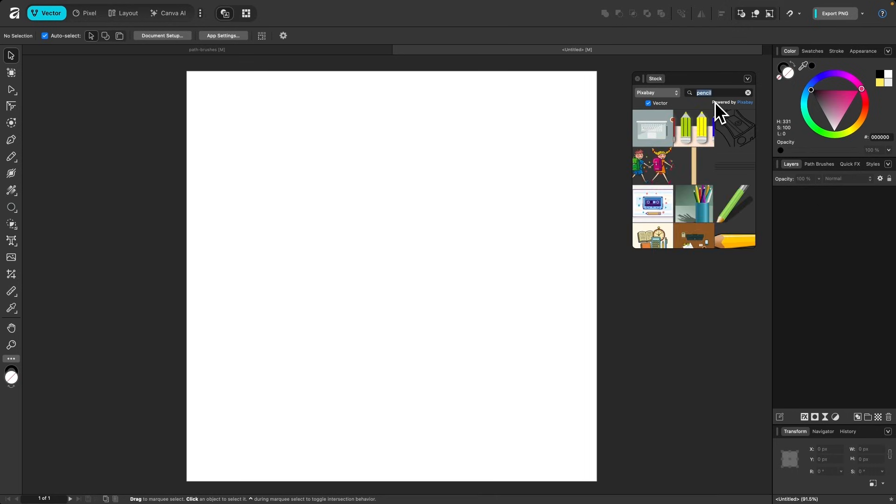
Step: Place the diagonal orange pencil with the pink eraser from the stock results on the page and dismiss the image credit
scroll(713, 184, down, 5)
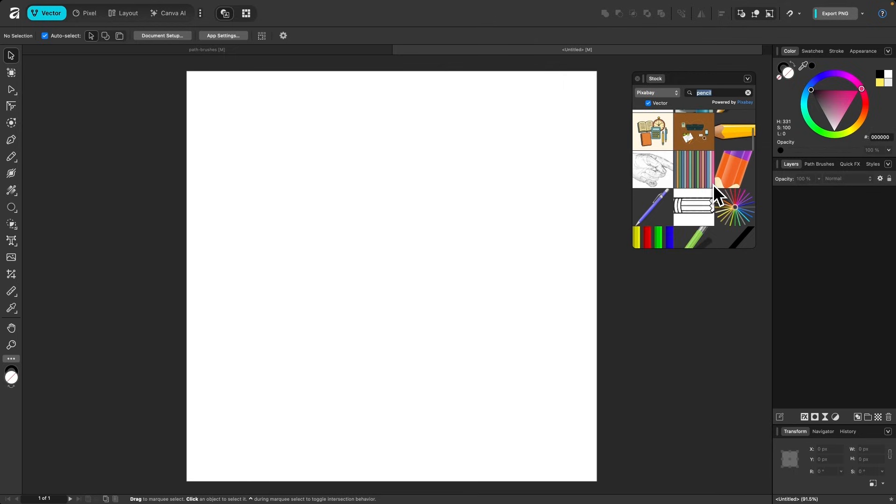
scroll(713, 184, down, 10)
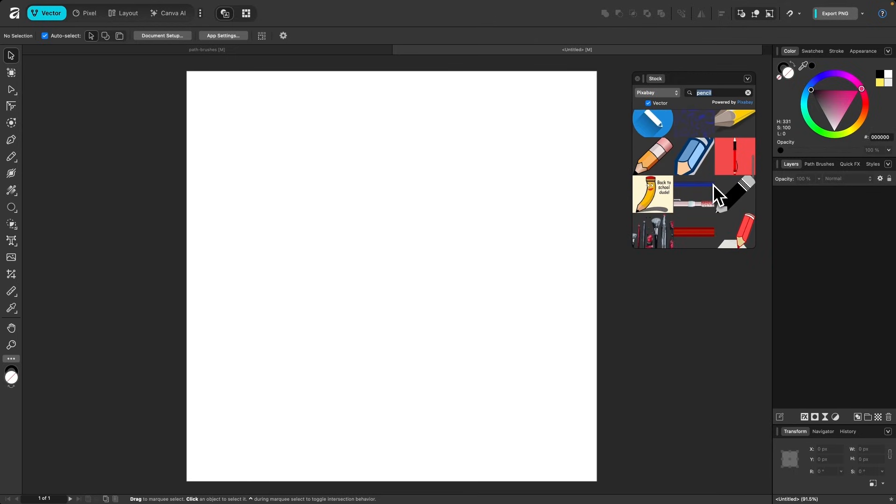
scroll(713, 184, down, 10)
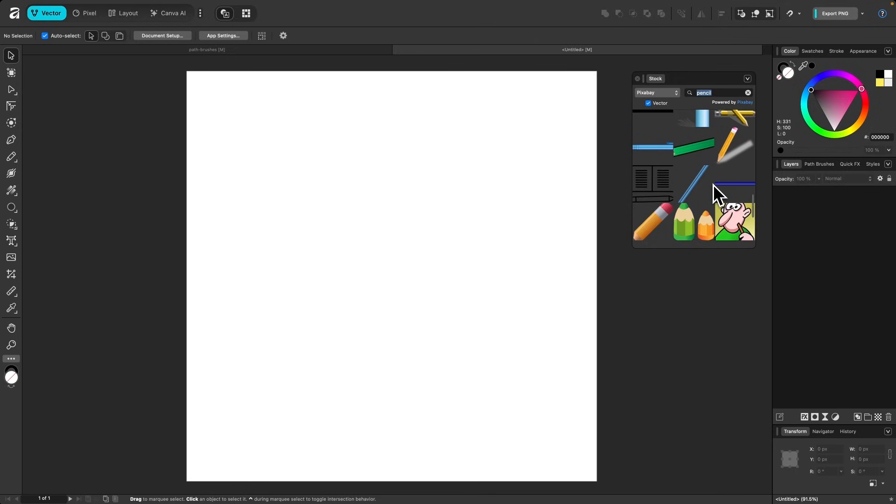
drag(658, 164, 404, 219)
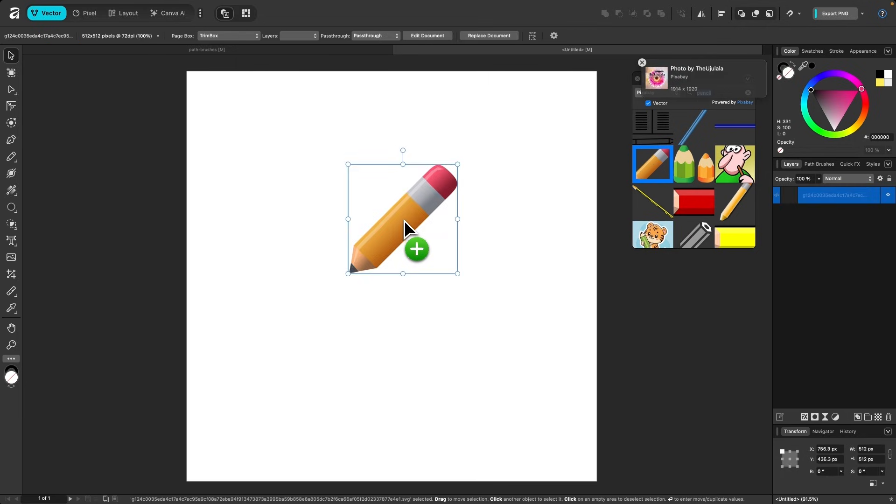
click(642, 65)
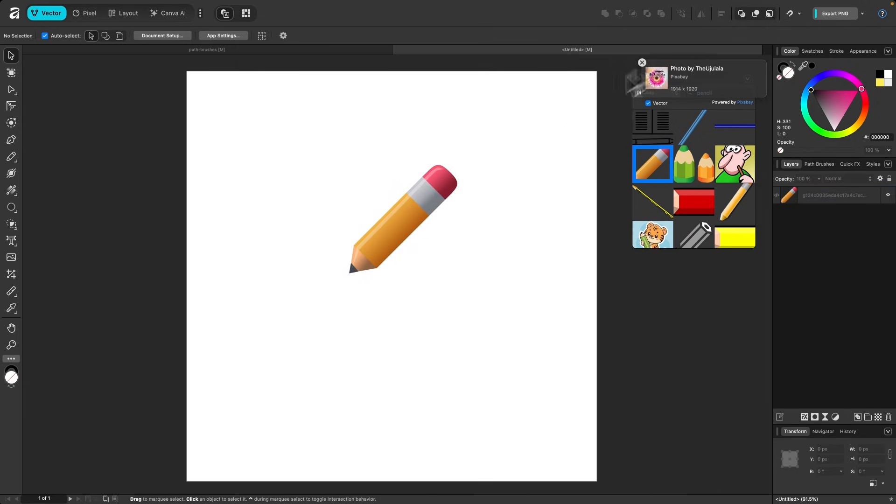
Step: Rotate the pencil by -45° so it lies horizontally, and close the Stock panel
click(399, 223)
scroll(399, 222, up, 2)
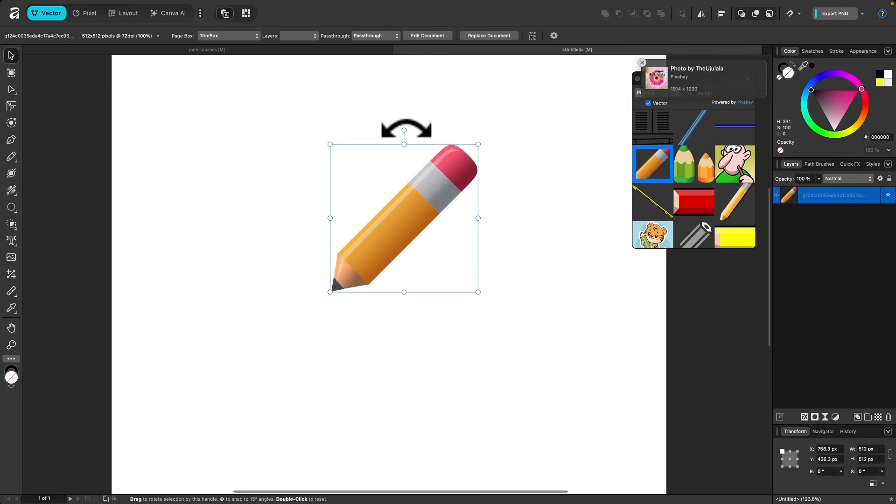
mouse_move(405, 132)
mouse_down()
mouse_move(456, 140)
mouse_move(466, 156)
mouse_up()
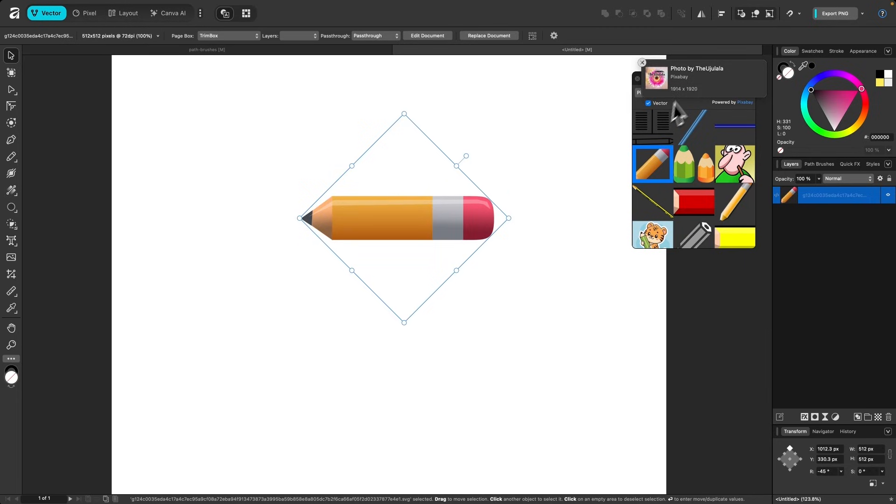
click(638, 79)
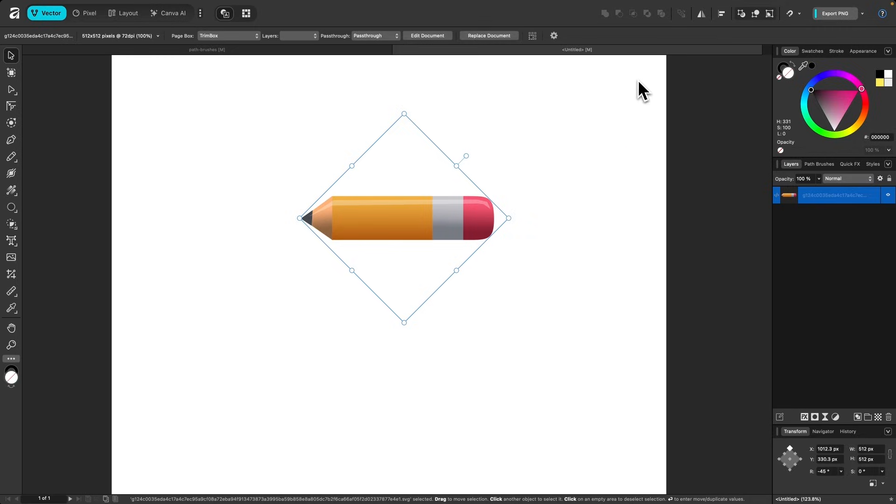
Step: Flip the pencil horizontally and enlarge it to about 984 × 981 px, spanning most of the page width
scroll(492, 173, down, 1)
click(702, 13)
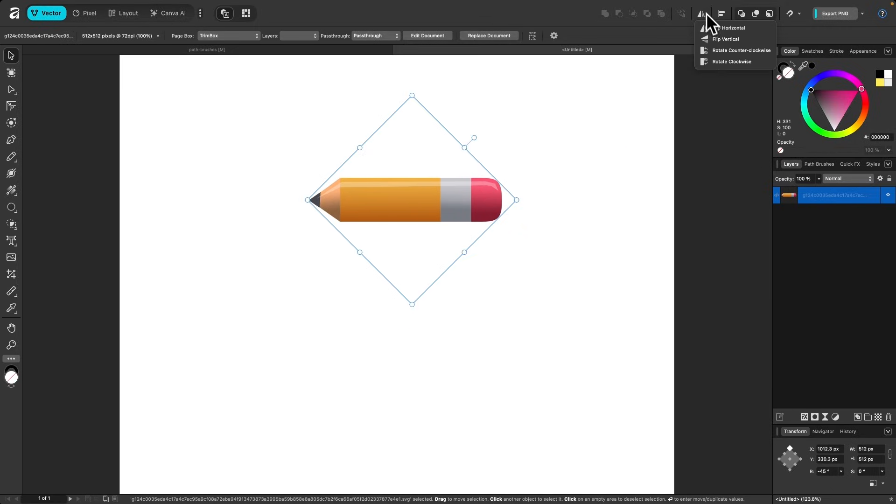
click(717, 28)
mouse_move(432, 207)
mouse_down()
mouse_move(421, 270)
mouse_move(536, 264)
mouse_up()
scroll(422, 266, down, 5)
scroll(432, 271, up, 3)
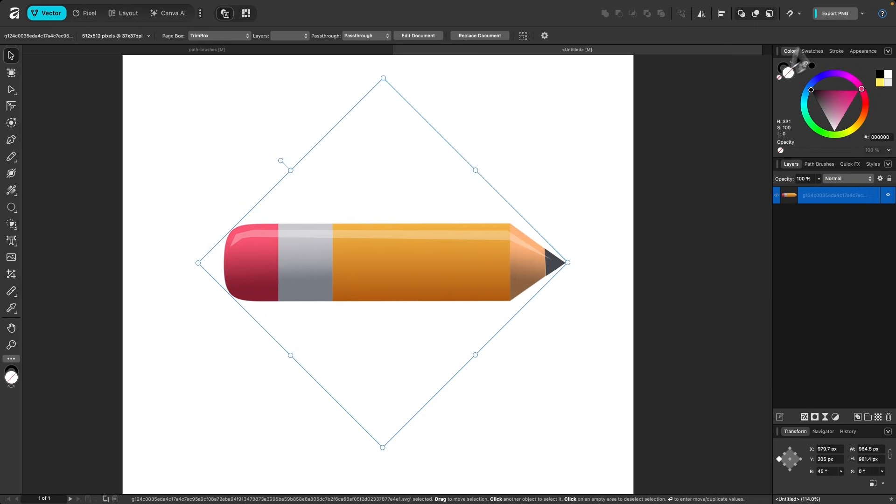
Step: Export only the selected pencil as a PNG named Pencil to the Desktop
click(863, 14)
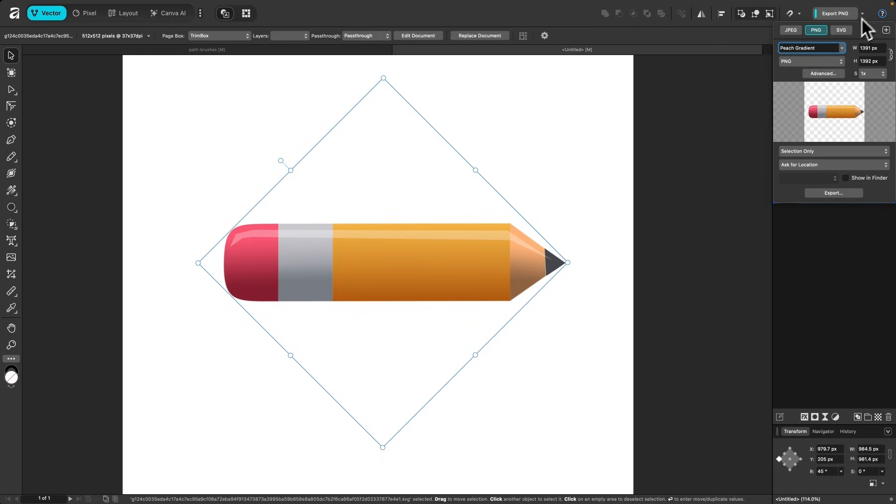
click(807, 47)
click(836, 194)
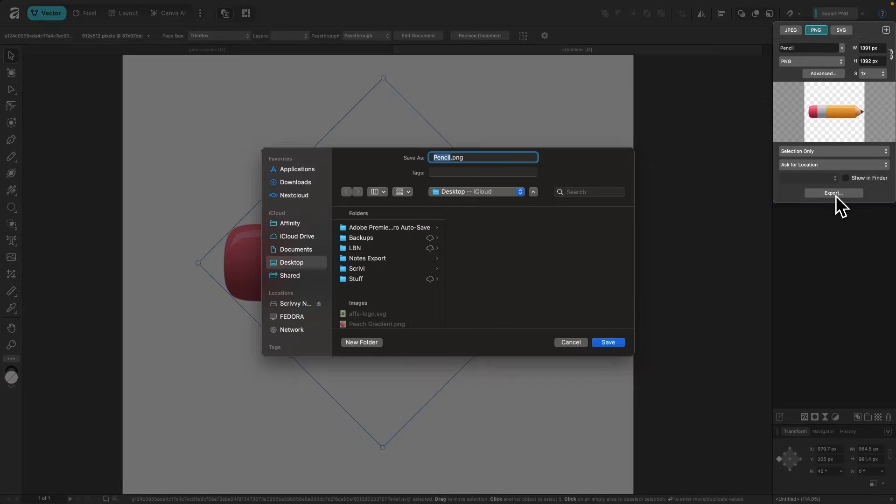
click(607, 343)
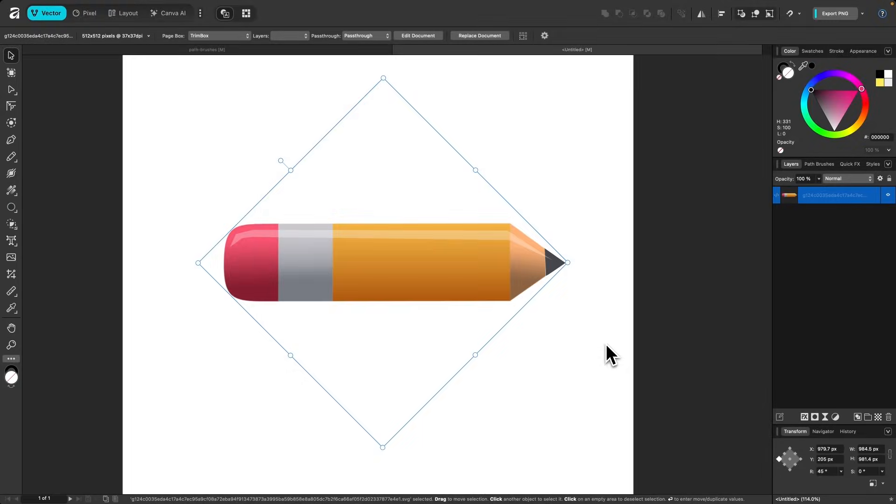
Step: Delete the placed pencil artwork from the page
scroll(533, 241, down, 3)
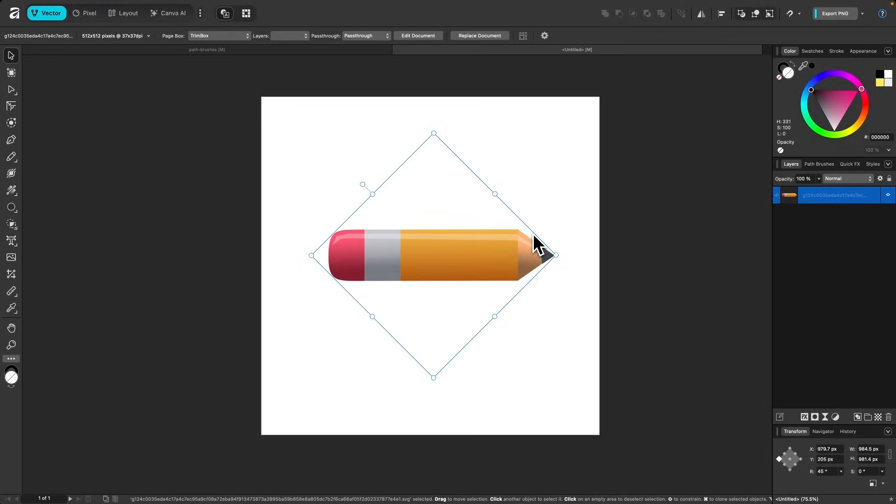
key(Delete)
scroll(534, 241, up, 1)
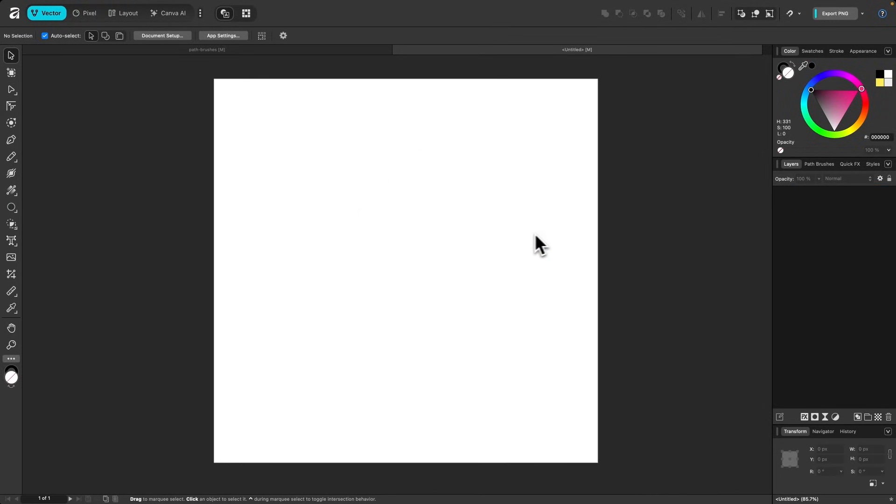
Step: Draw a straight horizontal line across about three quarters of the page width with the Pen tool
click(12, 141)
click(260, 253)
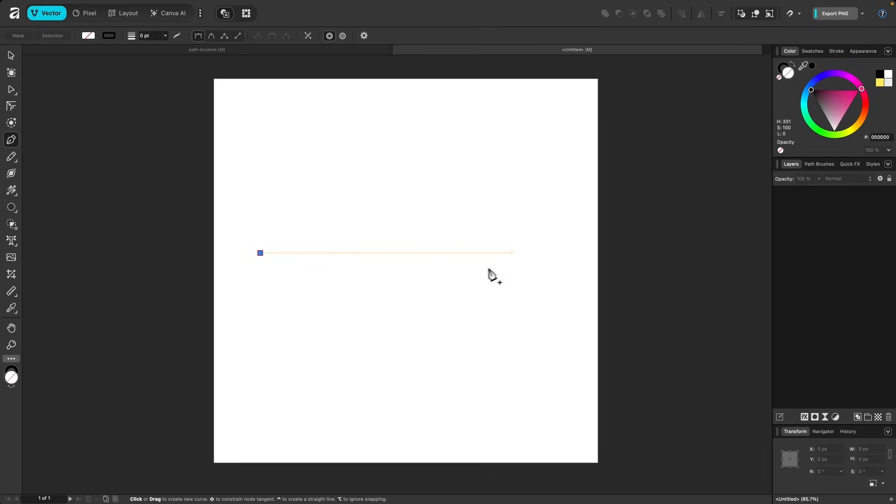
click(538, 253)
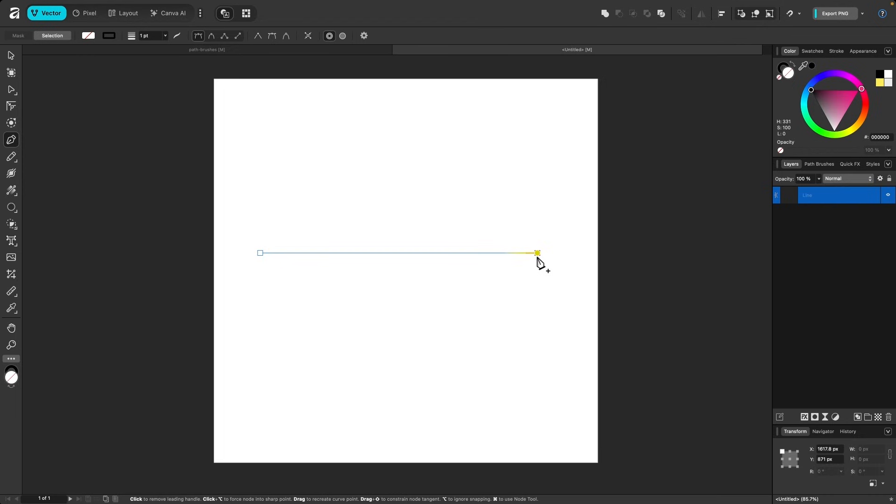
key(Escape)
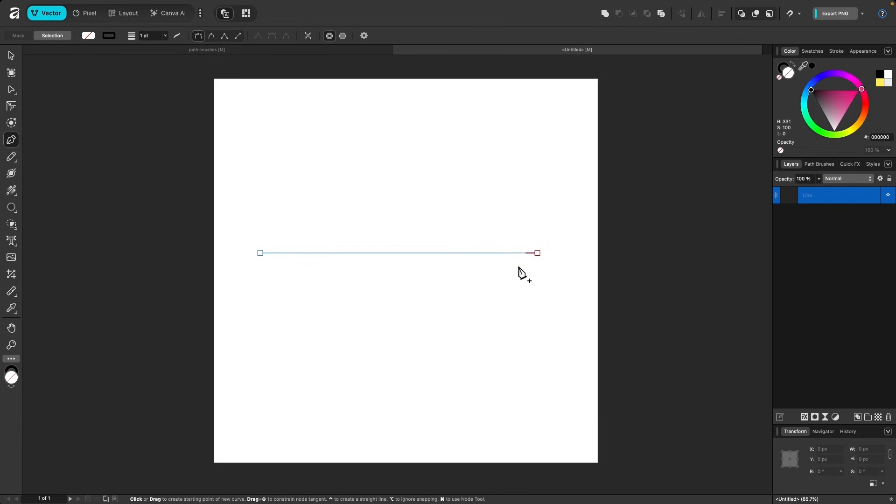
scroll(497, 280, up, 3)
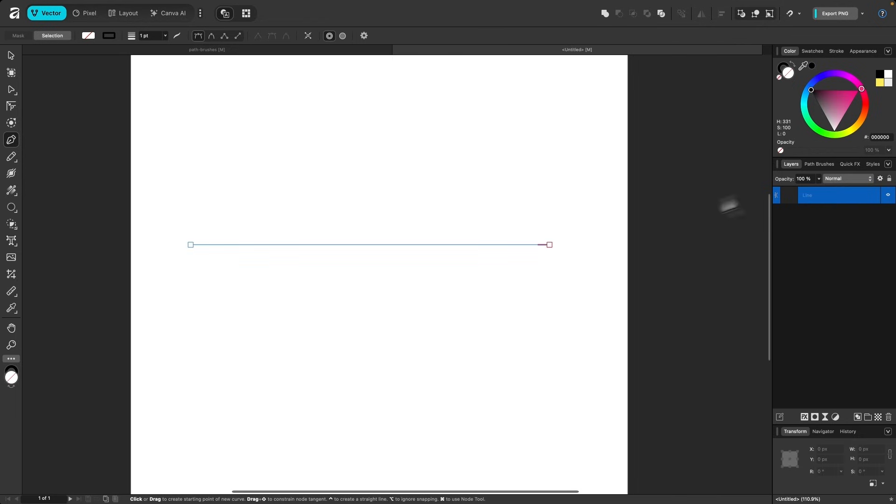
Step: Create a new textured image brush from Pencil.png in the Image Brushes category
click(818, 165)
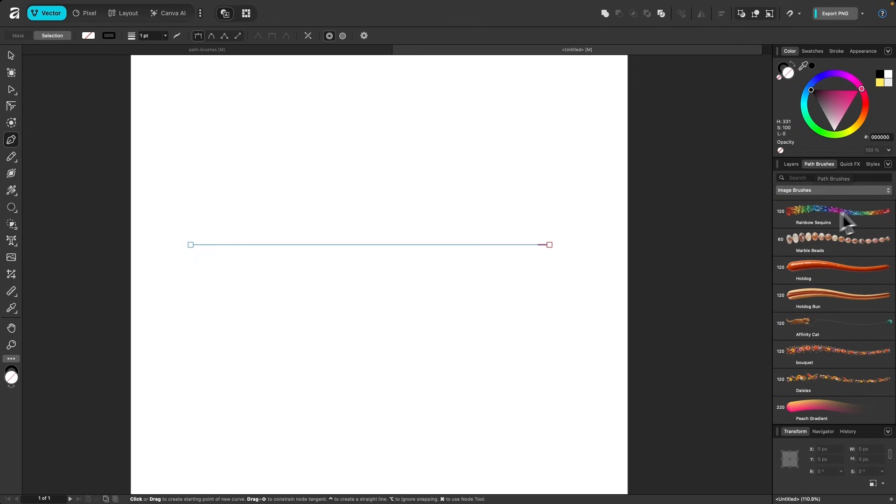
click(888, 165)
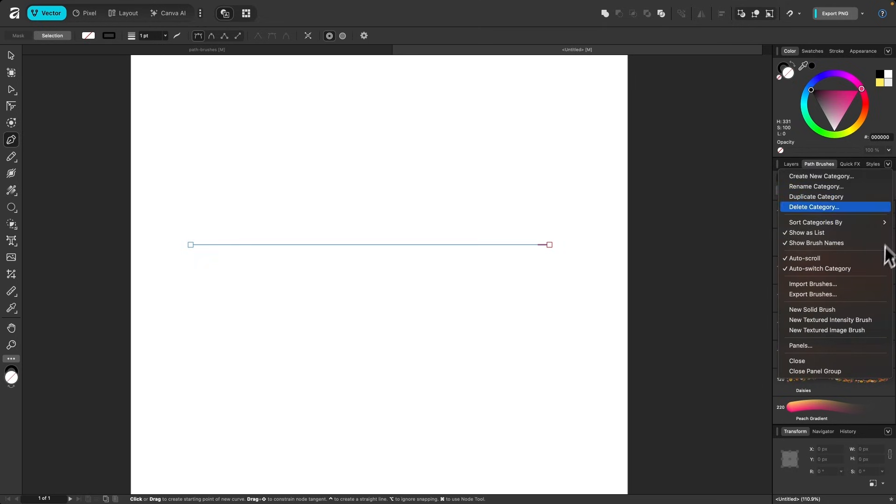
click(814, 334)
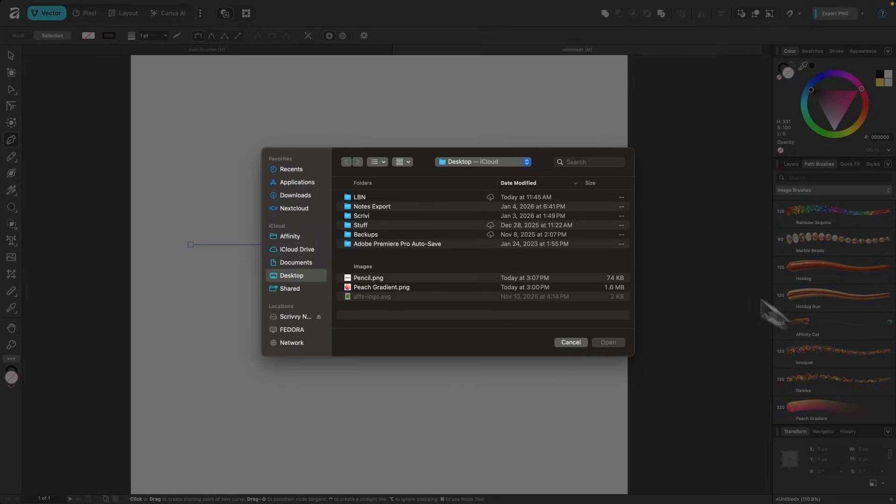
double_click(366, 279)
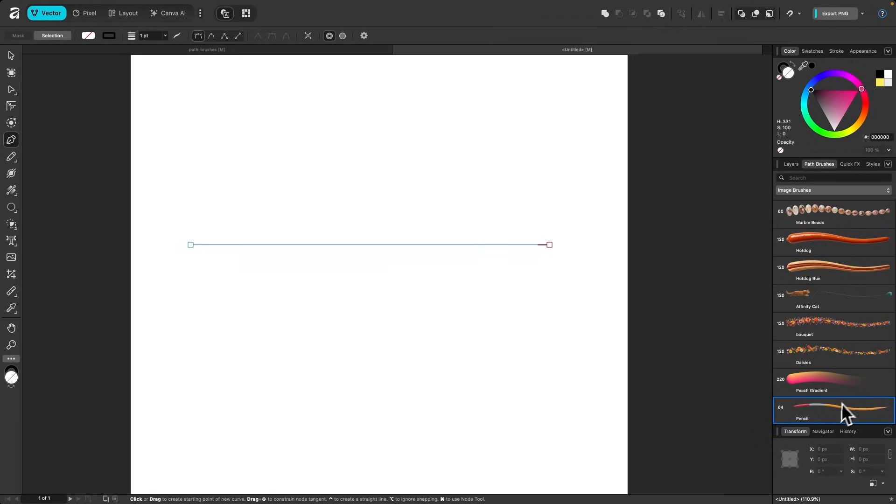
Step: Apply the Pencil brush to the line with its stroke color set to none, and show the stroke settings
click(836, 408)
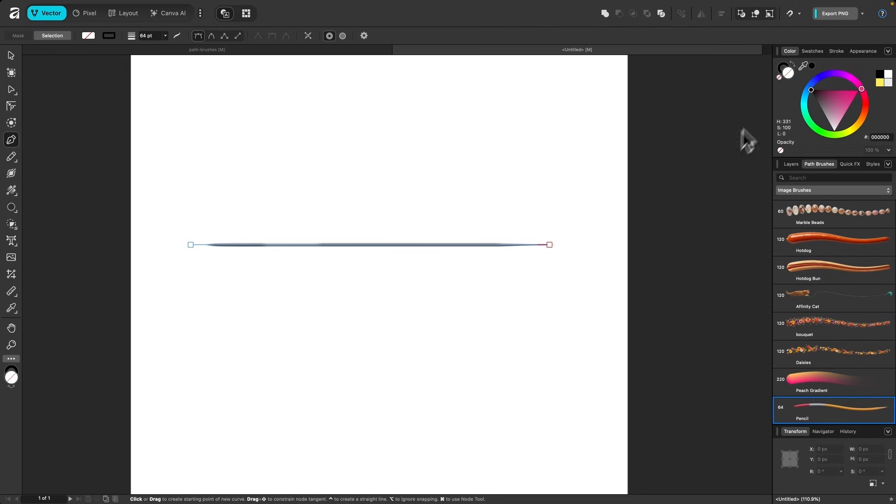
click(780, 77)
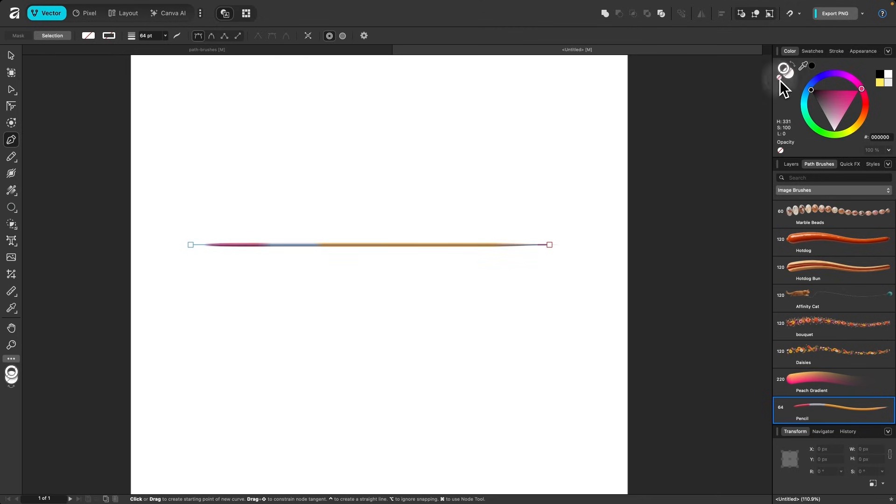
click(819, 50)
click(832, 54)
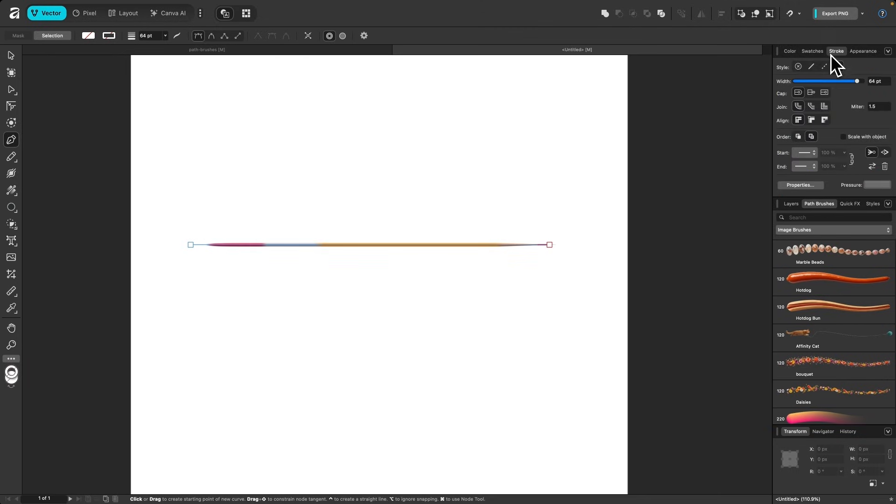
Step: Open the Pencil brush for editing and set its brush width to about 422.8 px
scroll(809, 379, down, 2)
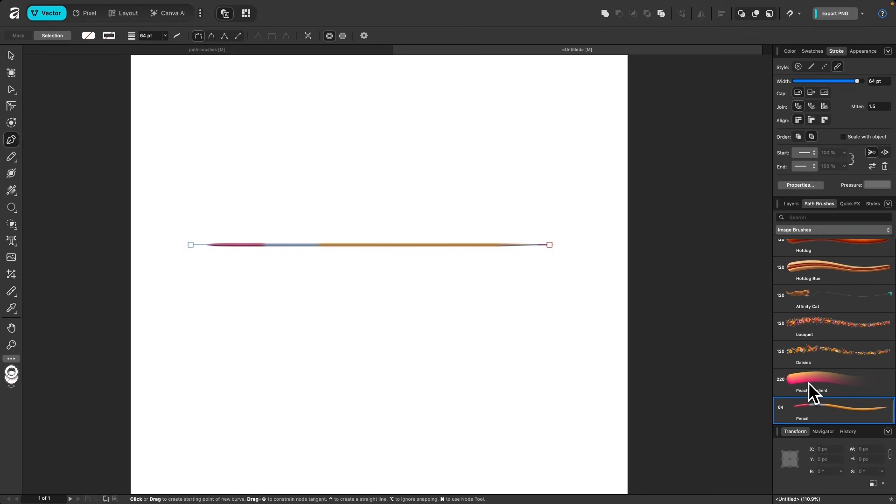
double_click(821, 414)
drag(646, 224, 678, 226)
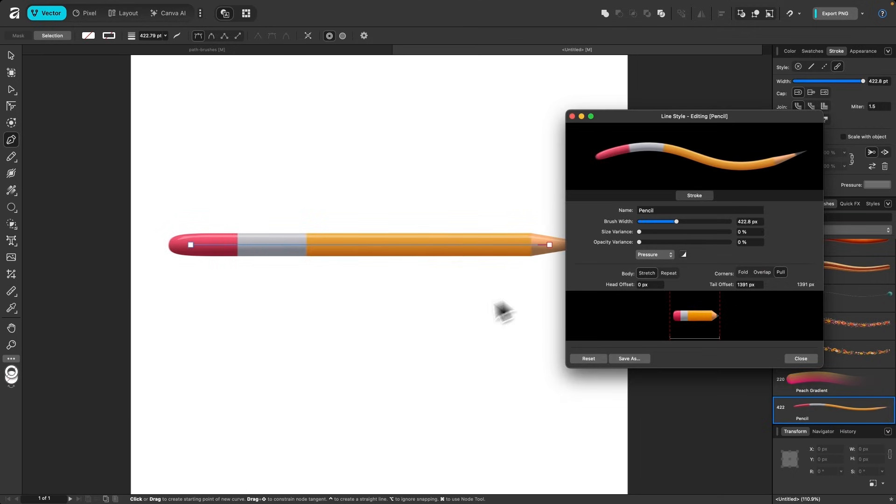
Step: Set the Pencil brush's head offset to 617 px and tail offset to 643 px, and close the brush editor
scroll(439, 324, right, 3)
scroll(439, 325, down, 2)
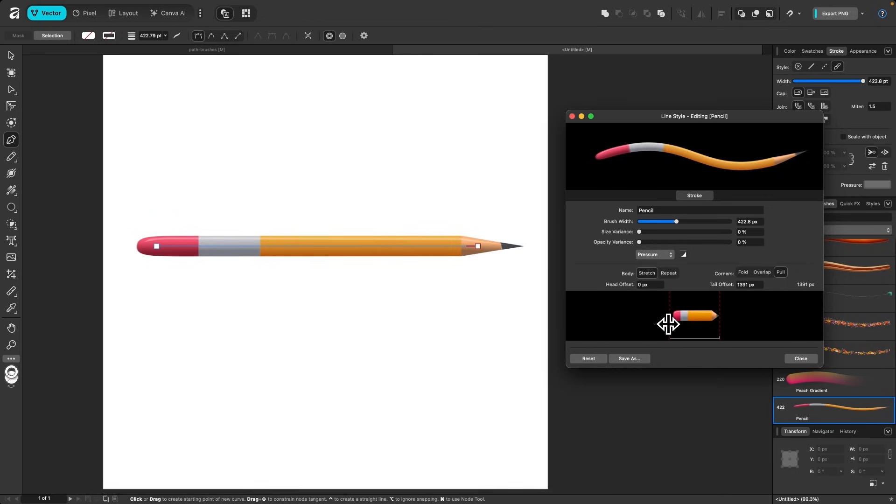
mouse_move(669, 323)
mouse_down()
mouse_move(714, 325)
mouse_move(691, 325)
mouse_up()
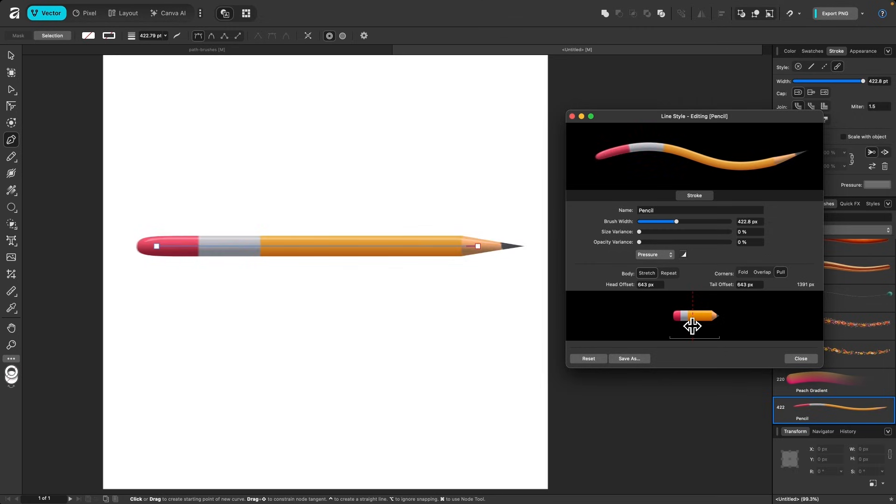
drag(692, 325, 691, 325)
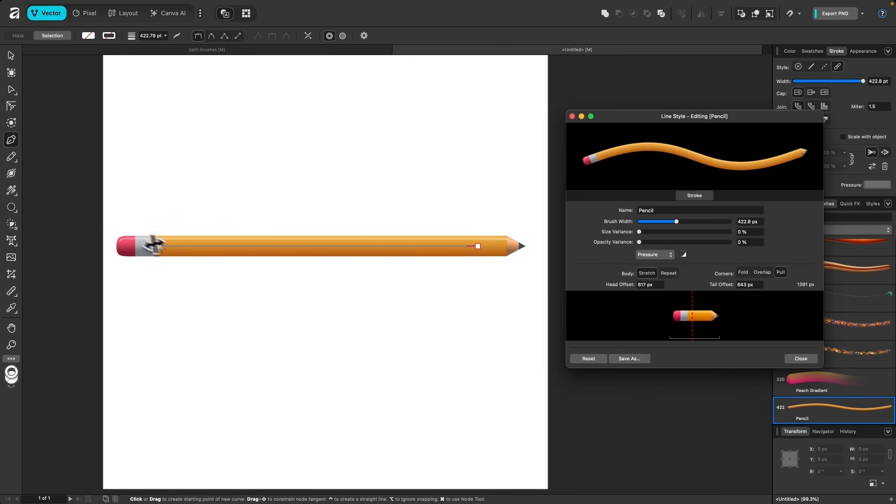
click(573, 118)
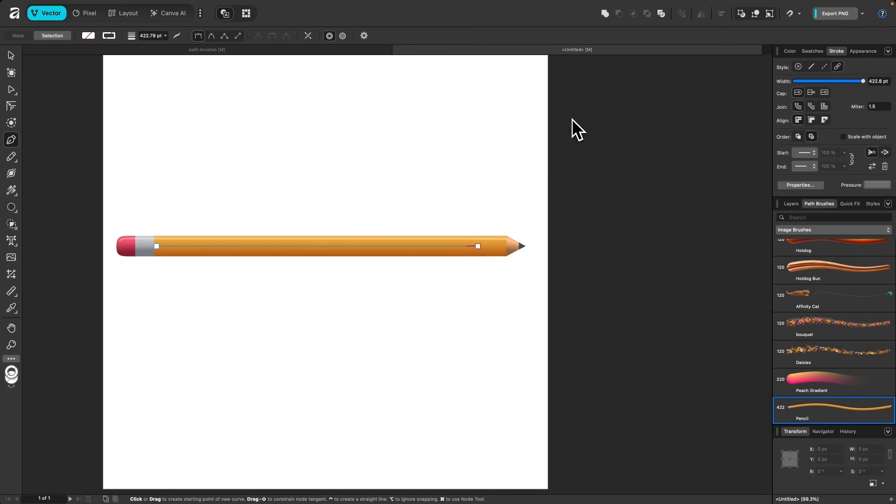
Step: Bend the pencil line into a curve with the Node tool, adding a raised node right of centre, lowering the tip end and raising the eraser end
click(10, 90)
drag(305, 251, 302, 290)
drag(370, 284, 370, 211)
drag(294, 223, 274, 200)
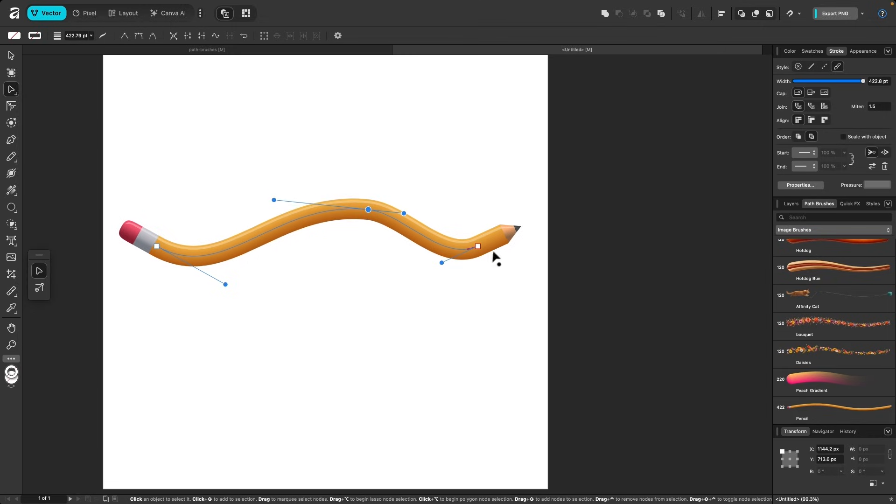
mouse_move(478, 246)
mouse_down()
mouse_move(542, 319)
mouse_move(426, 353)
mouse_move(398, 352)
mouse_move(491, 269)
mouse_up()
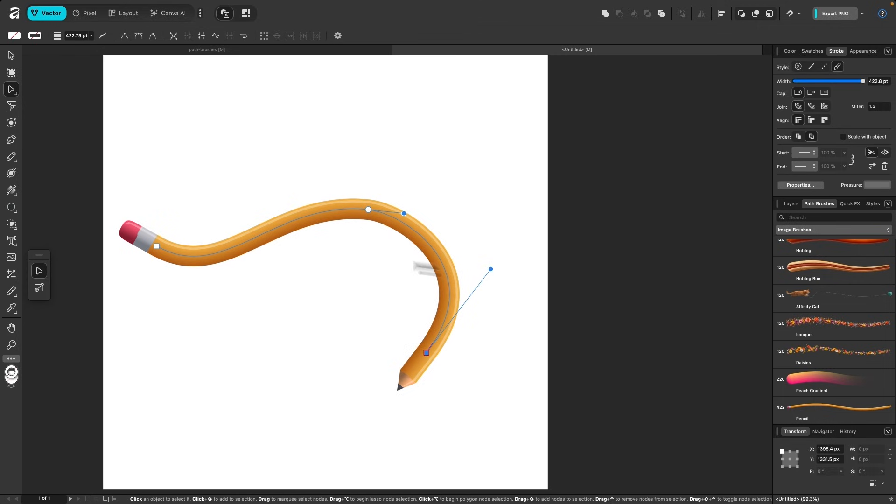
drag(157, 251, 168, 187)
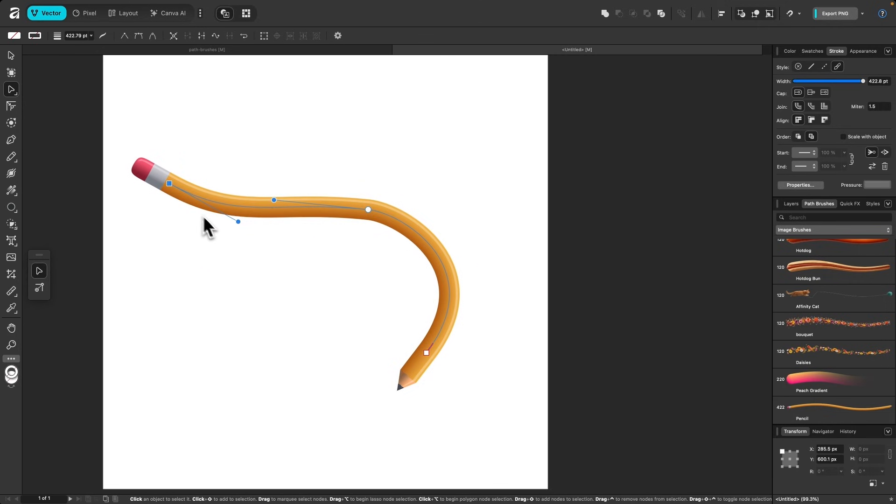